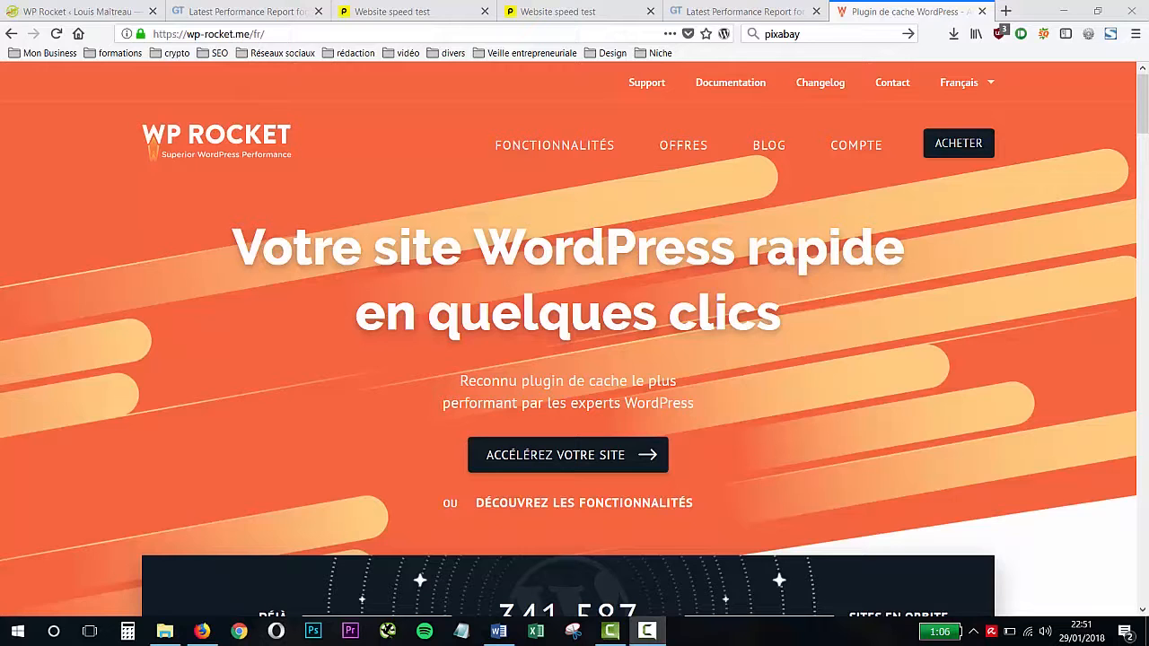
- Look through the WP Rocket home page, including its feature overview, user testimonials, latest news and support section
scroll(431, 466, "down", 3)
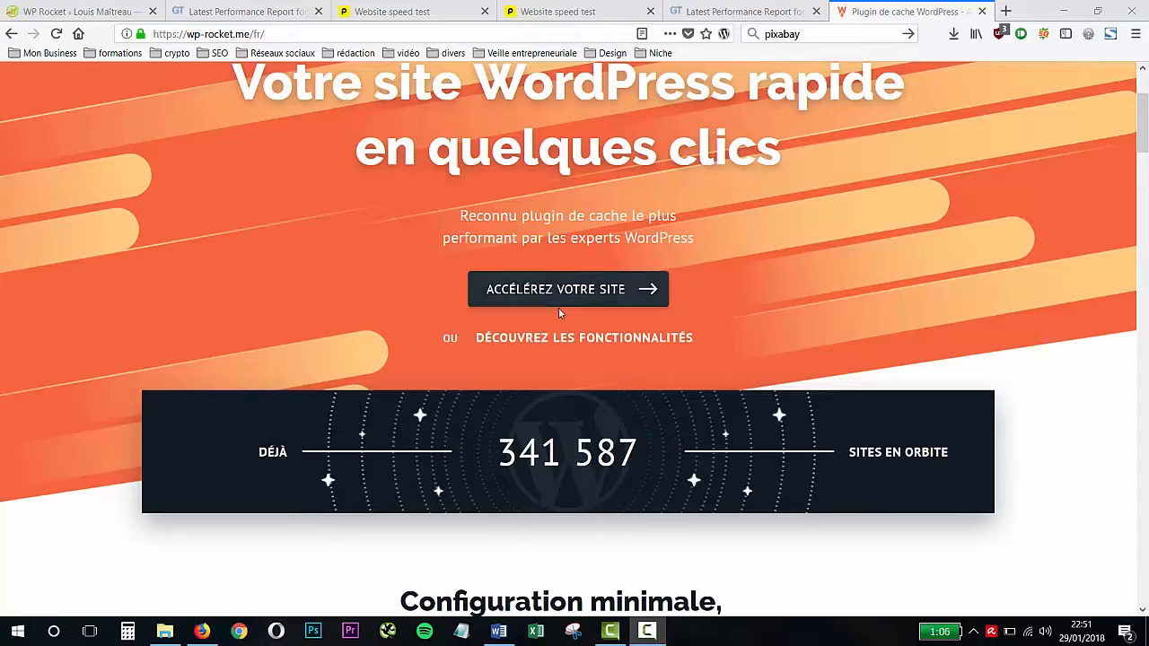
scroll(581, 348, "down", 1)
scroll(581, 348, "down", 1)
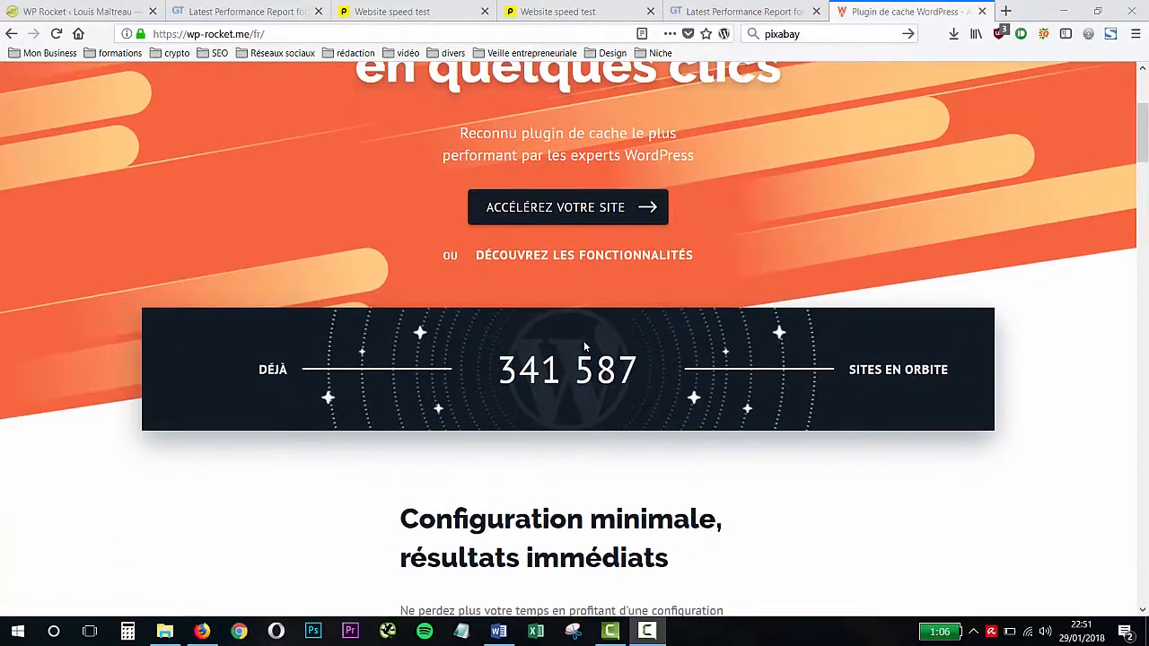
scroll(584, 346, "down", 10)
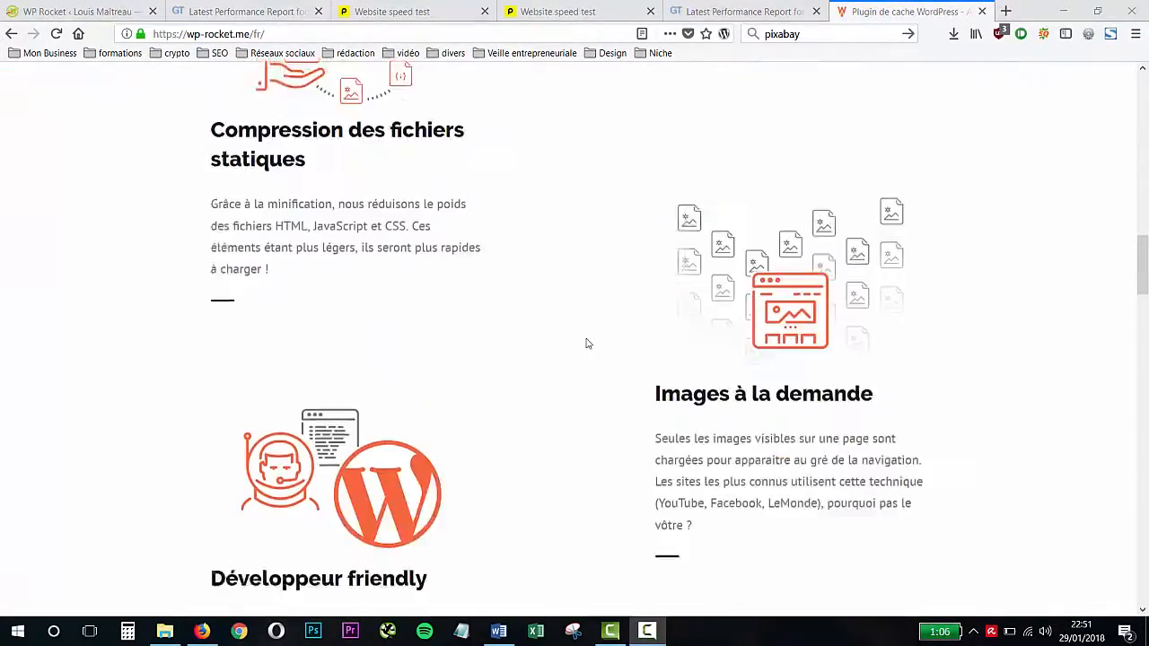
scroll(587, 344, "down", 20)
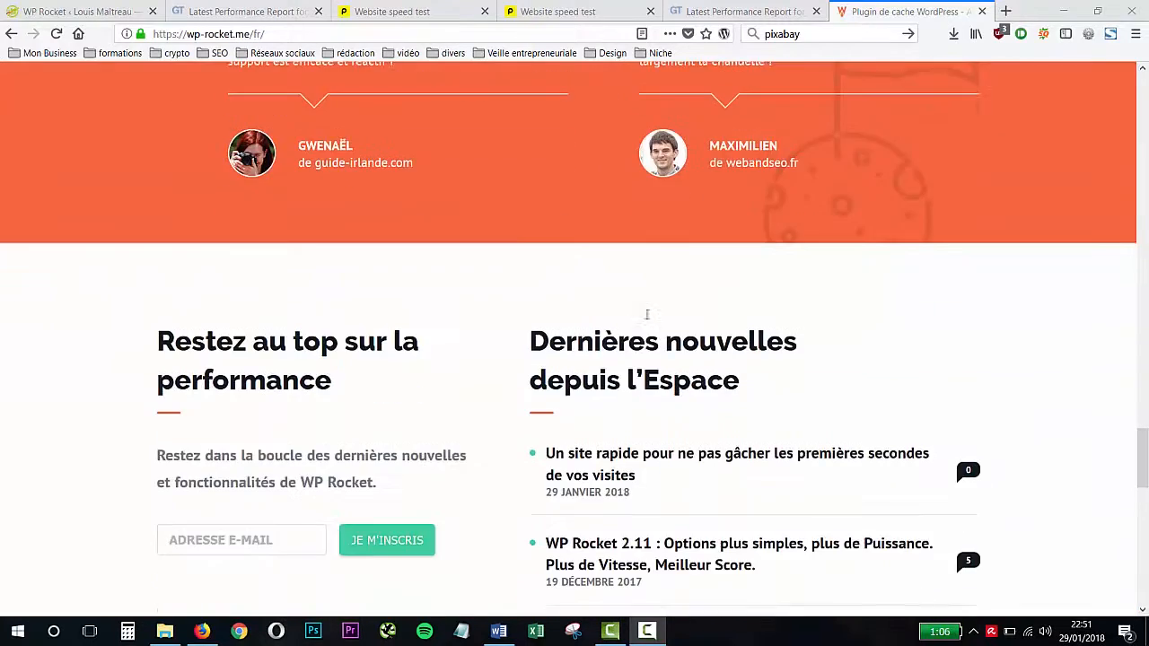
scroll(646, 314, "up", 5)
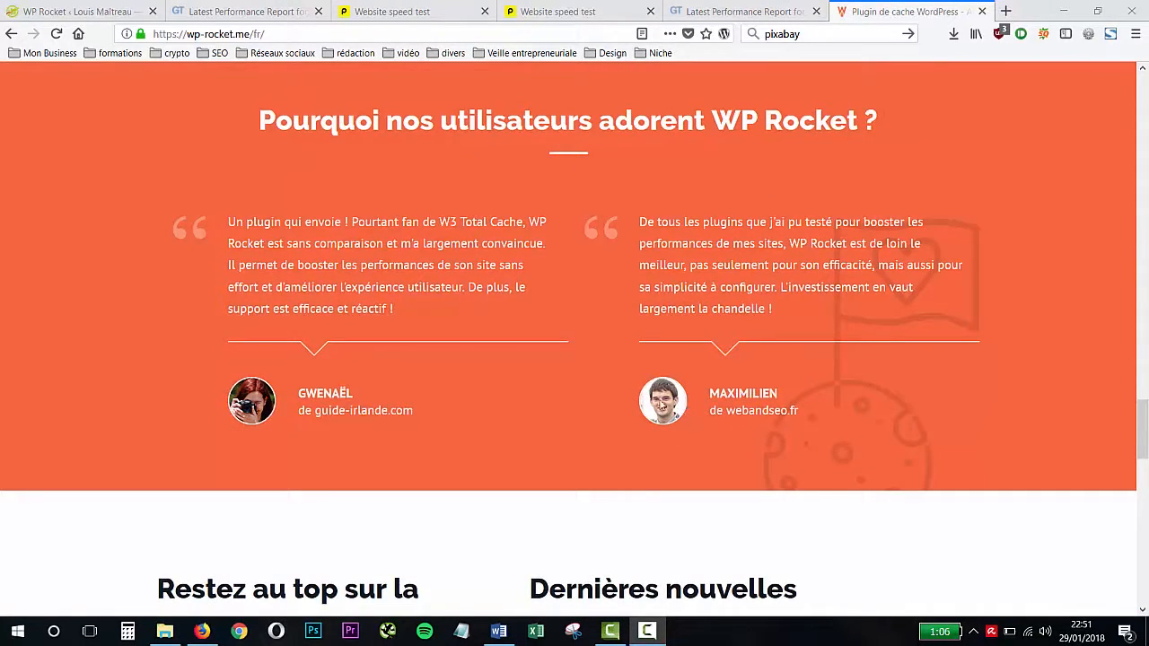
scroll(677, 392, "down", 2)
scroll(677, 391, "down", 2)
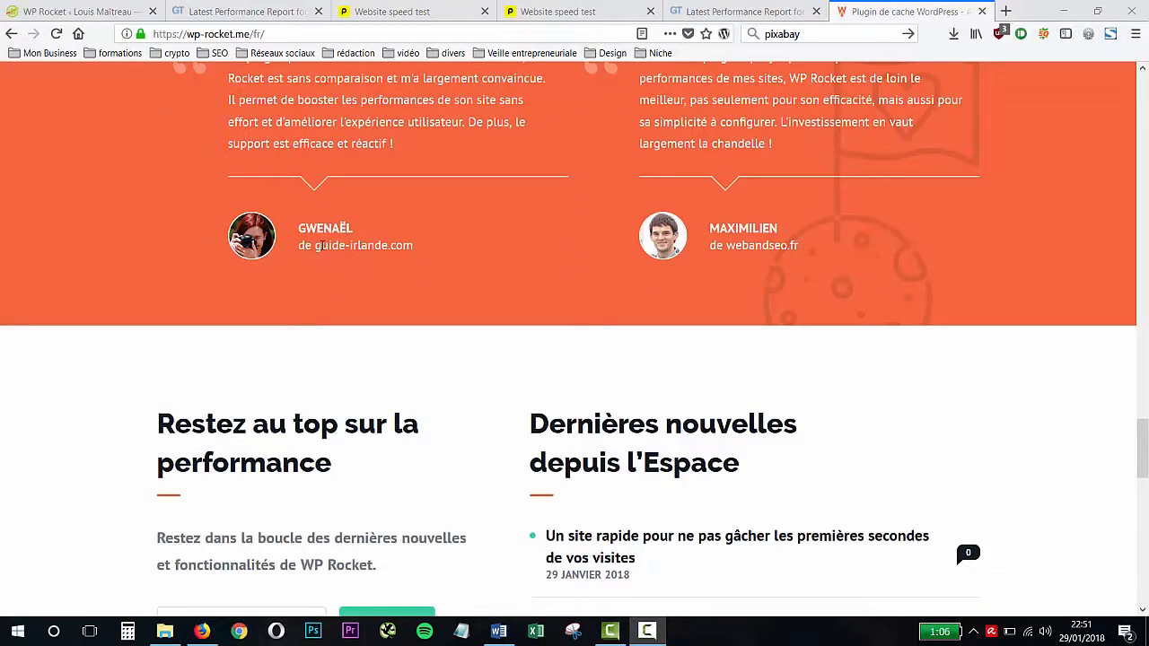
scroll(382, 280, "down", 10)
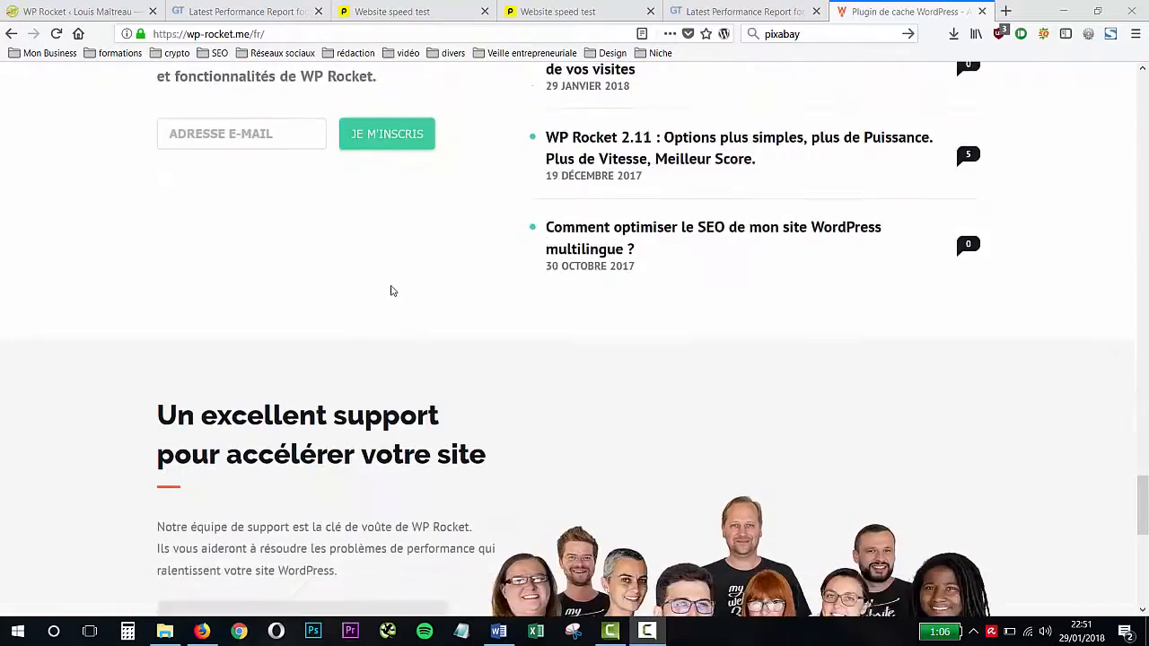
scroll(409, 311, "up", 20)
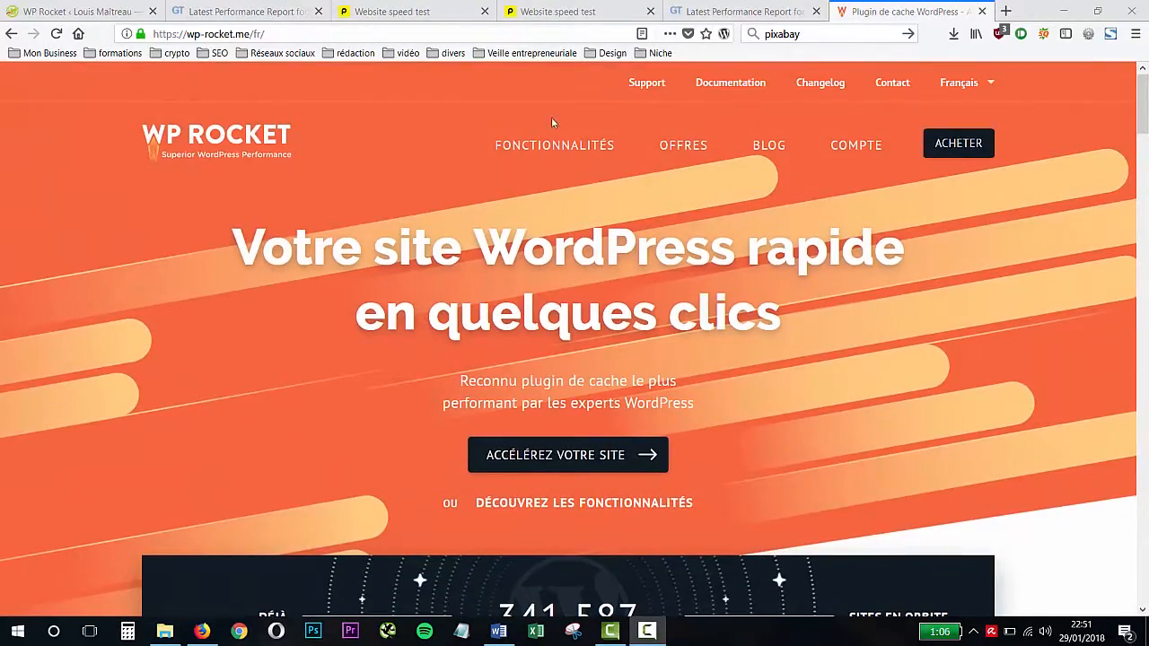
- Open WP Rocket's Fonctionnalités page and review the table comparing it with Hyper Cache, WP Super Cache and W3 Total Cache
left_click(554, 151)
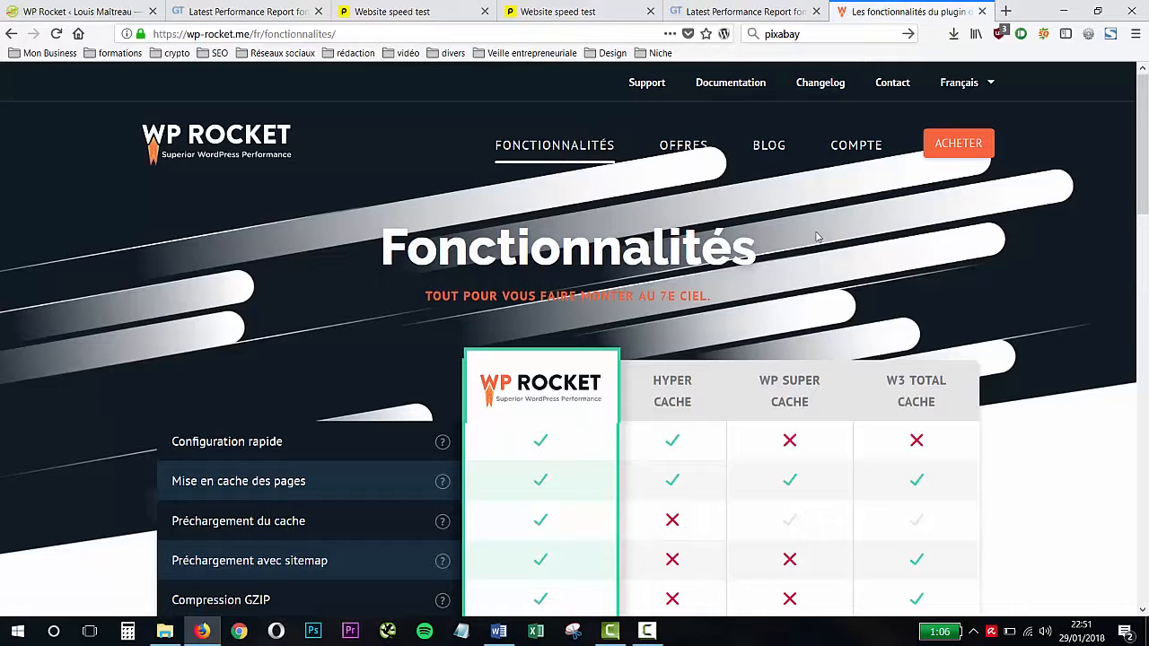
scroll(570, 300, "down", 2)
scroll(570, 300, "down", 2)
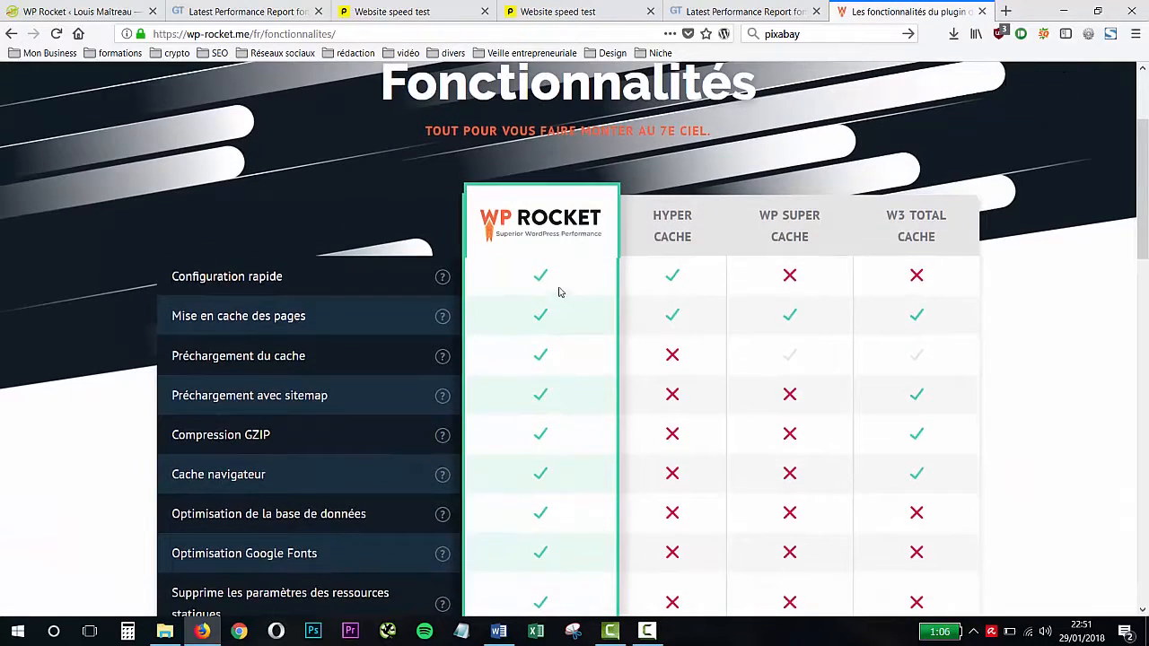
left_click_drag(1144, 199, 1144, 375)
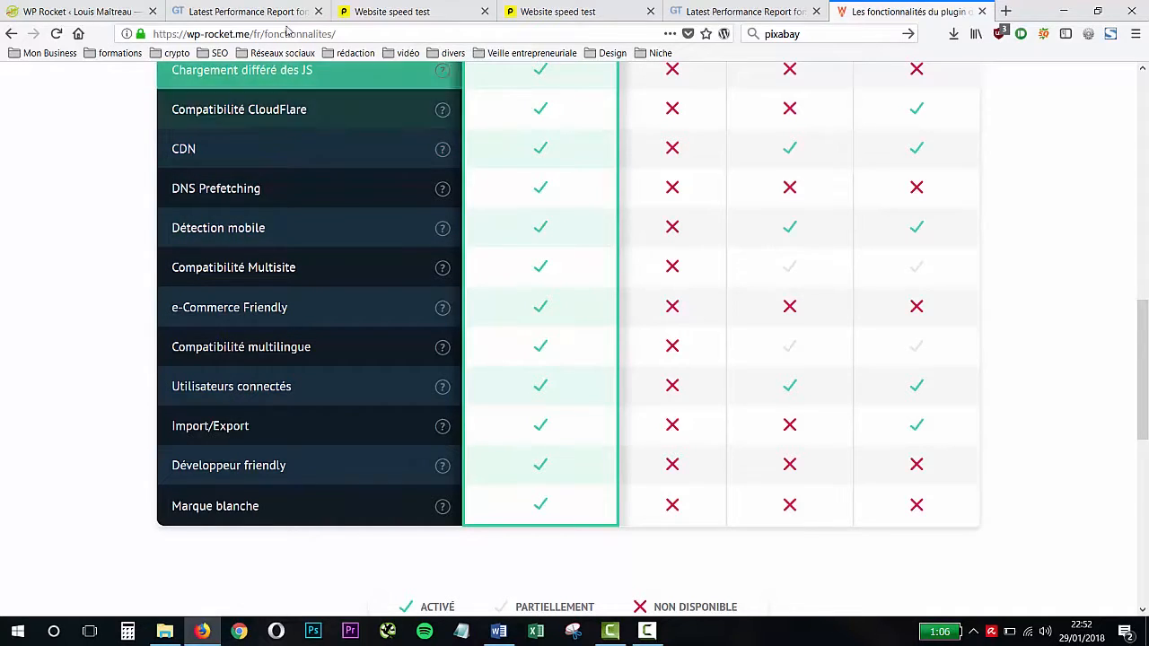
- Switch to the first GTmetrix report and review its performance scores, page details and PageSpeed recommendations
left_click(286, 12)
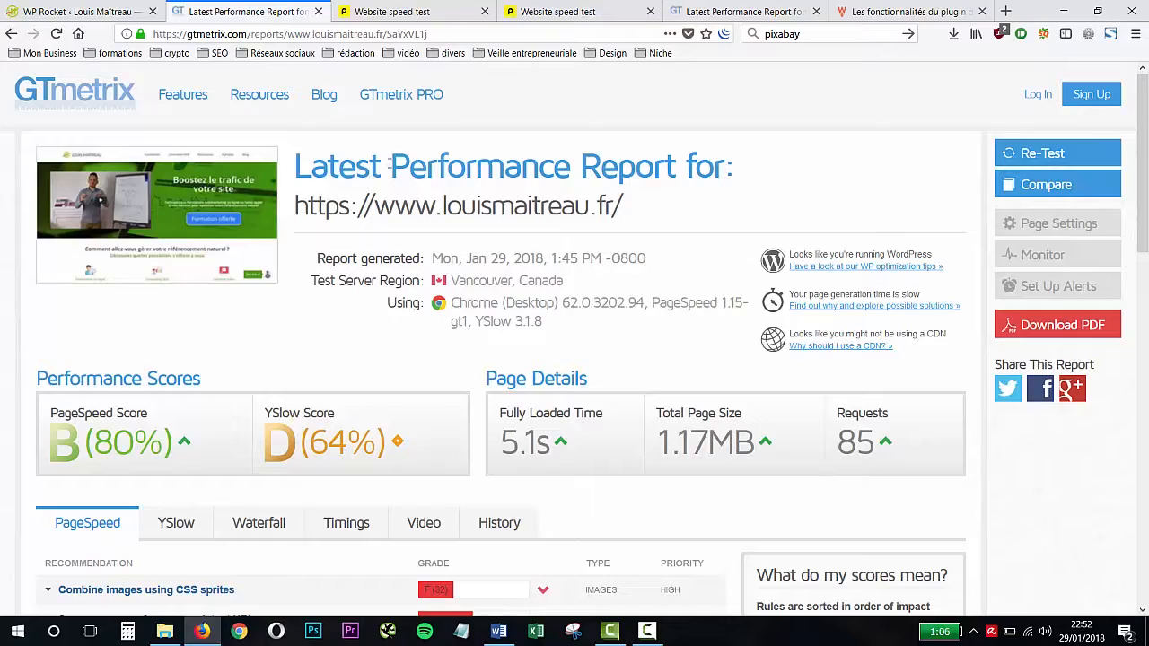
scroll(401, 205, "down", 2)
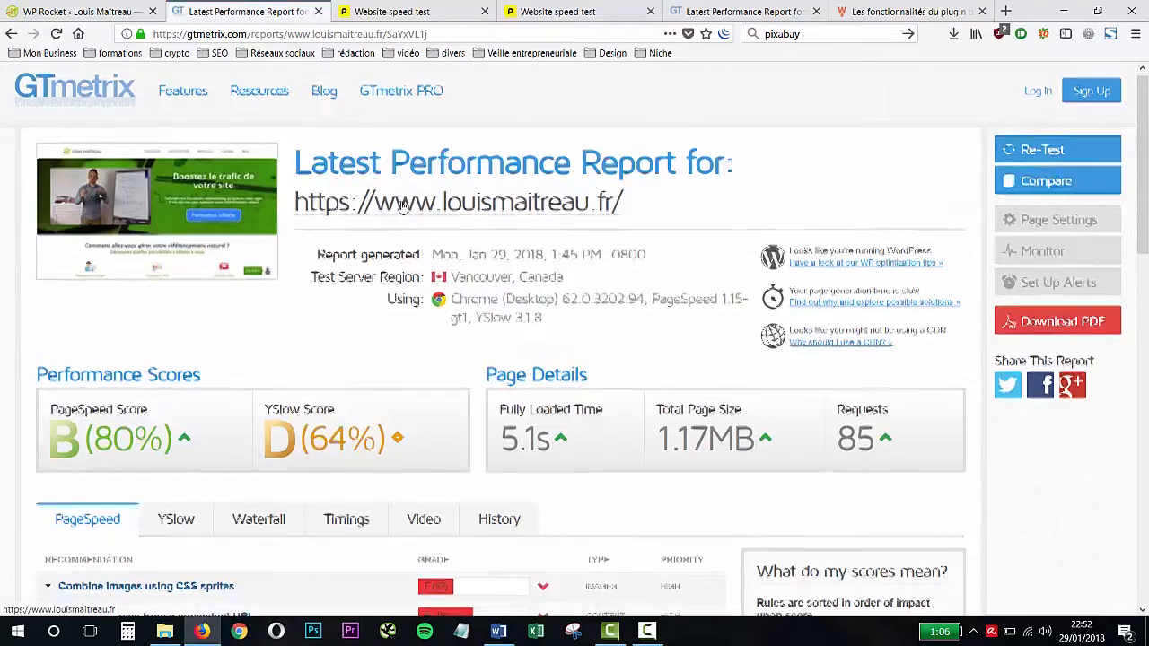
scroll(403, 207, "up", 1)
scroll(404, 207, "down", 2)
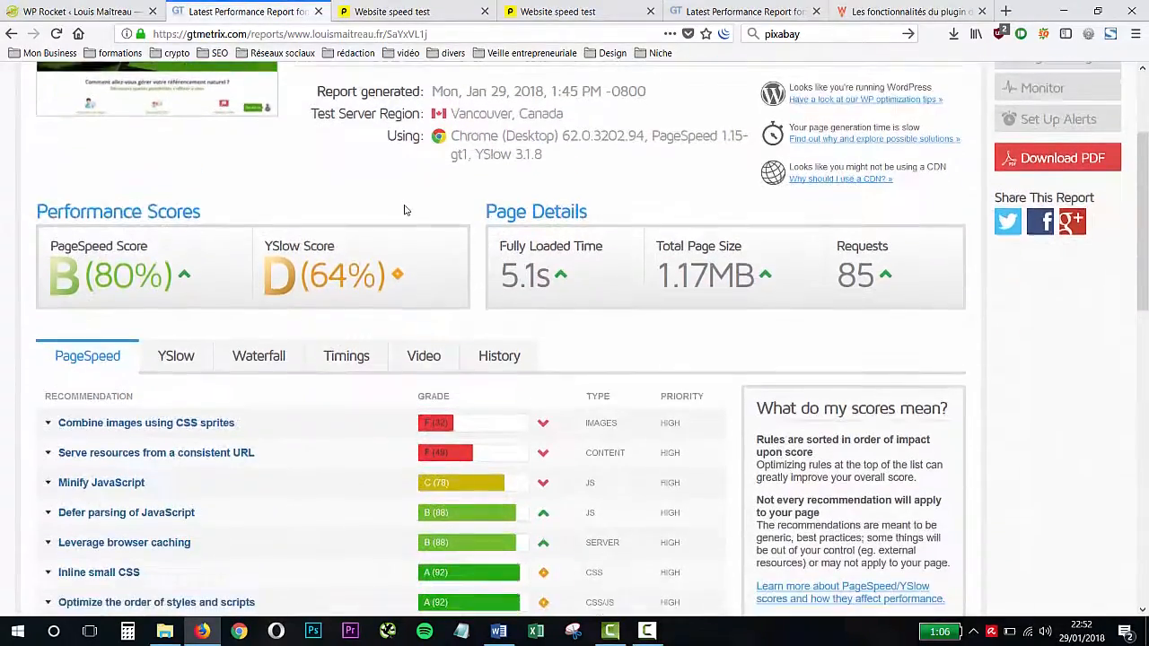
scroll(403, 209, "down", 5)
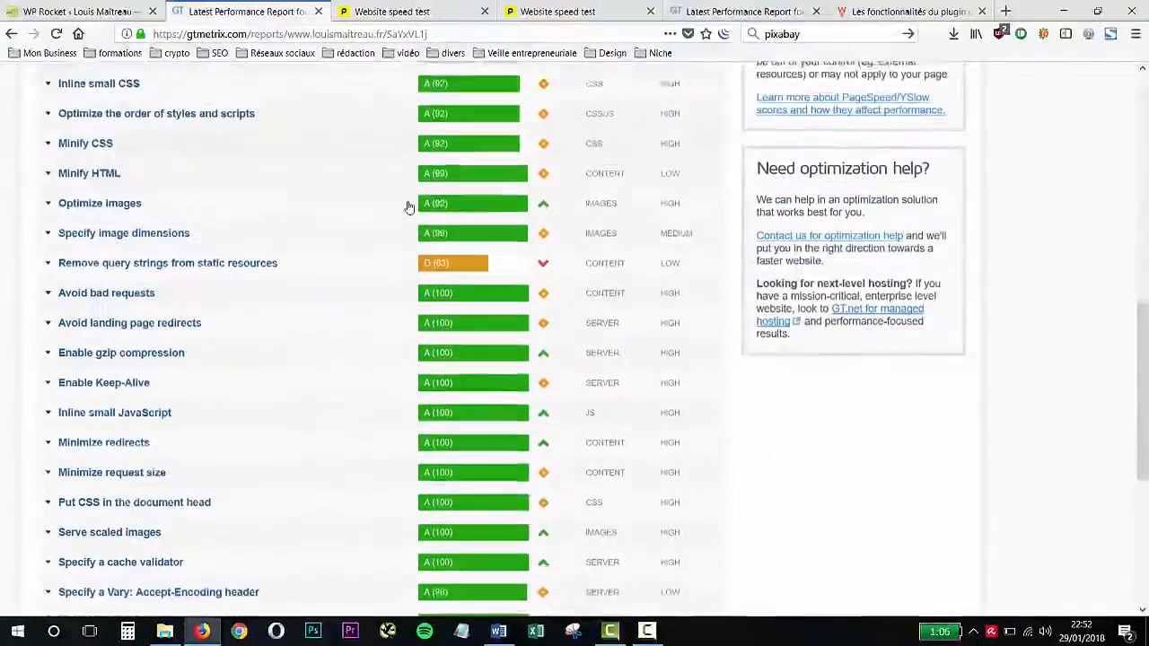
scroll(409, 207, "down", 4)
scroll(409, 206, "up", 6)
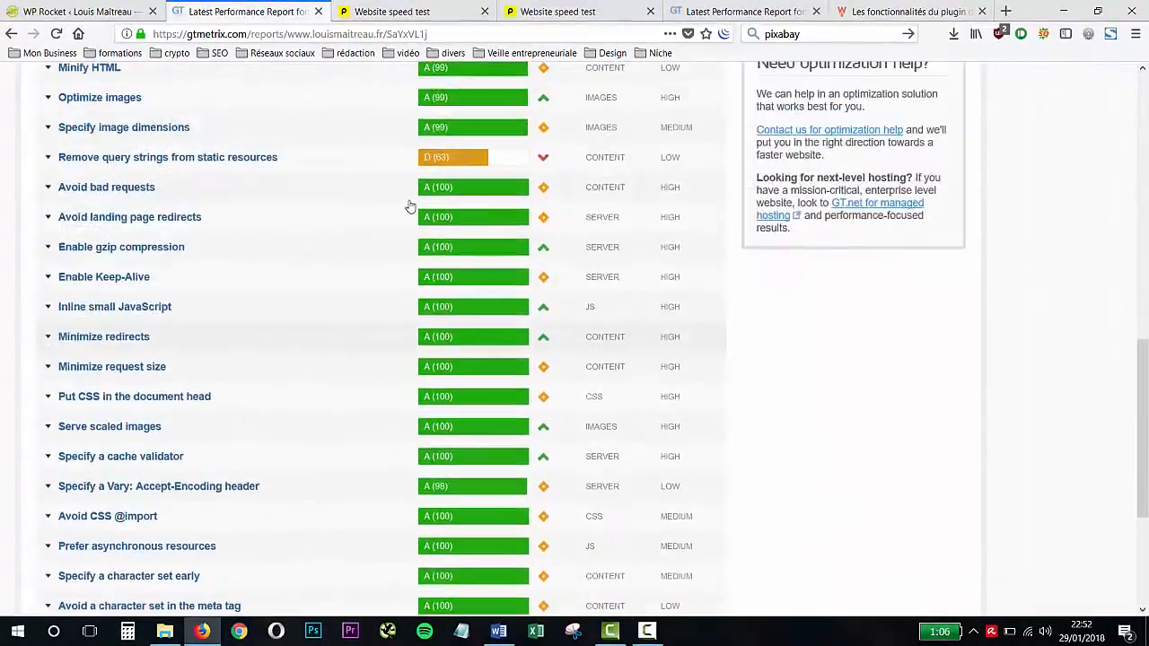
scroll(409, 207, "up", 5)
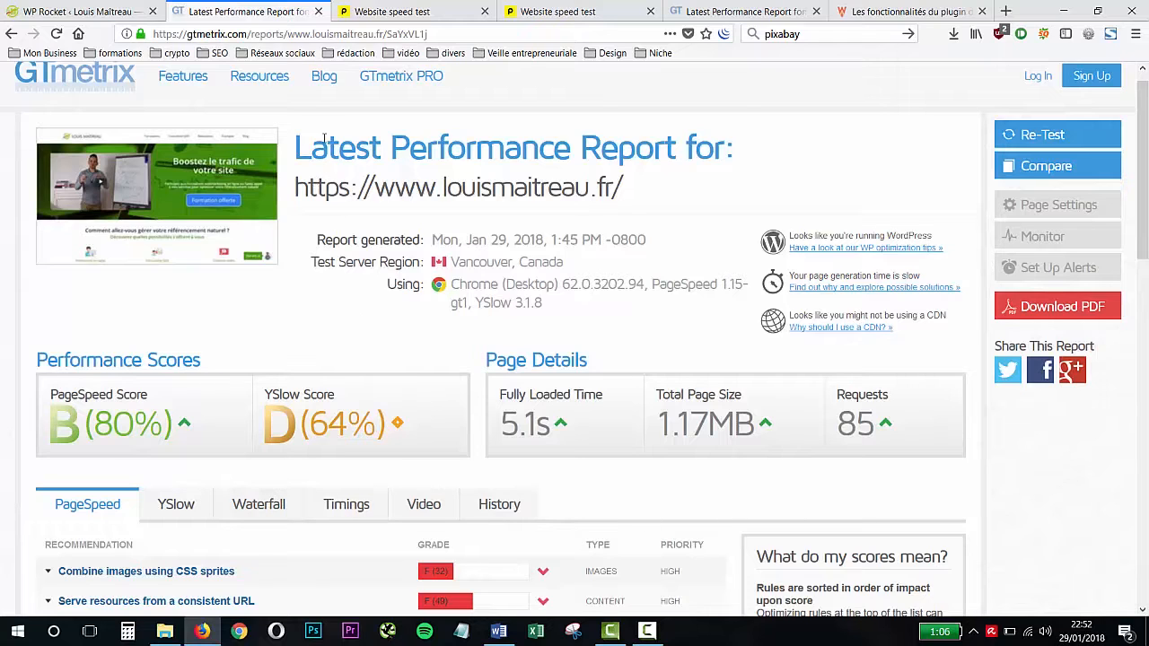
- Switch to the first Pingdom speed test and review its summary and performance insights
left_click(384, 12)
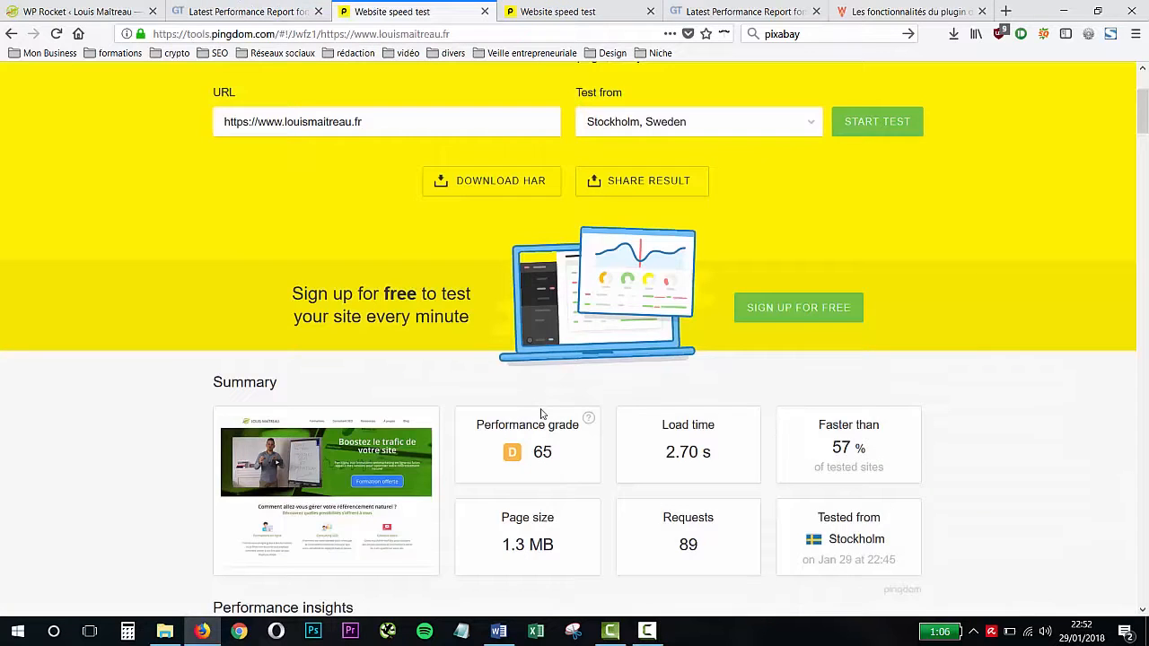
scroll(541, 414, "down", 2)
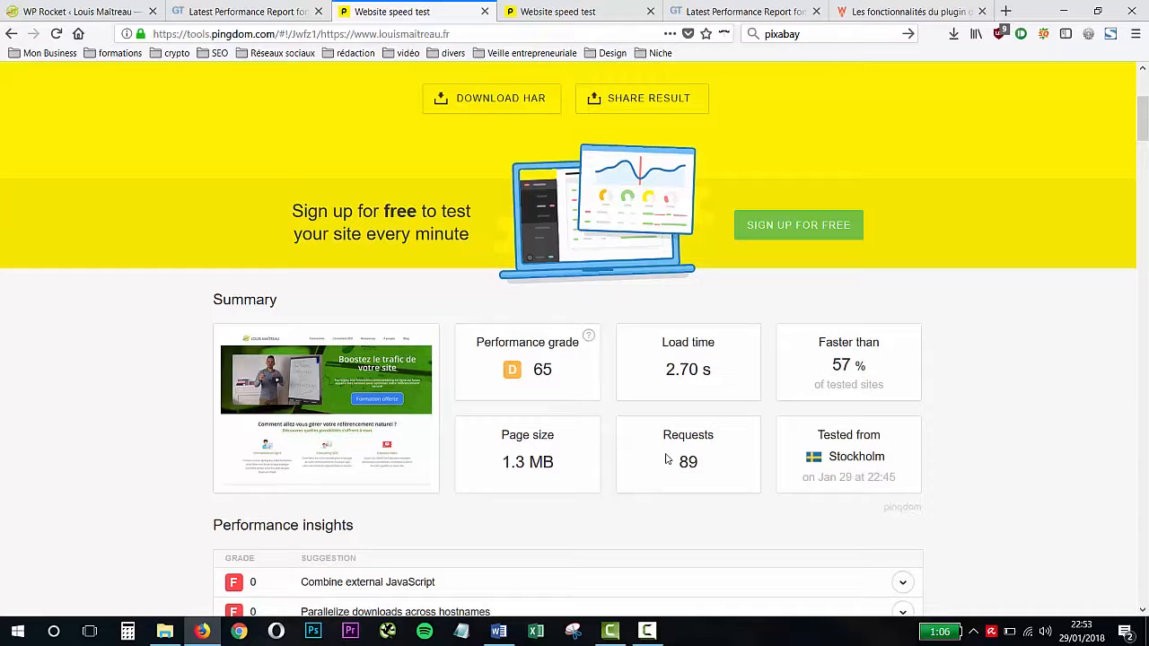
scroll(671, 465, "down", 2)
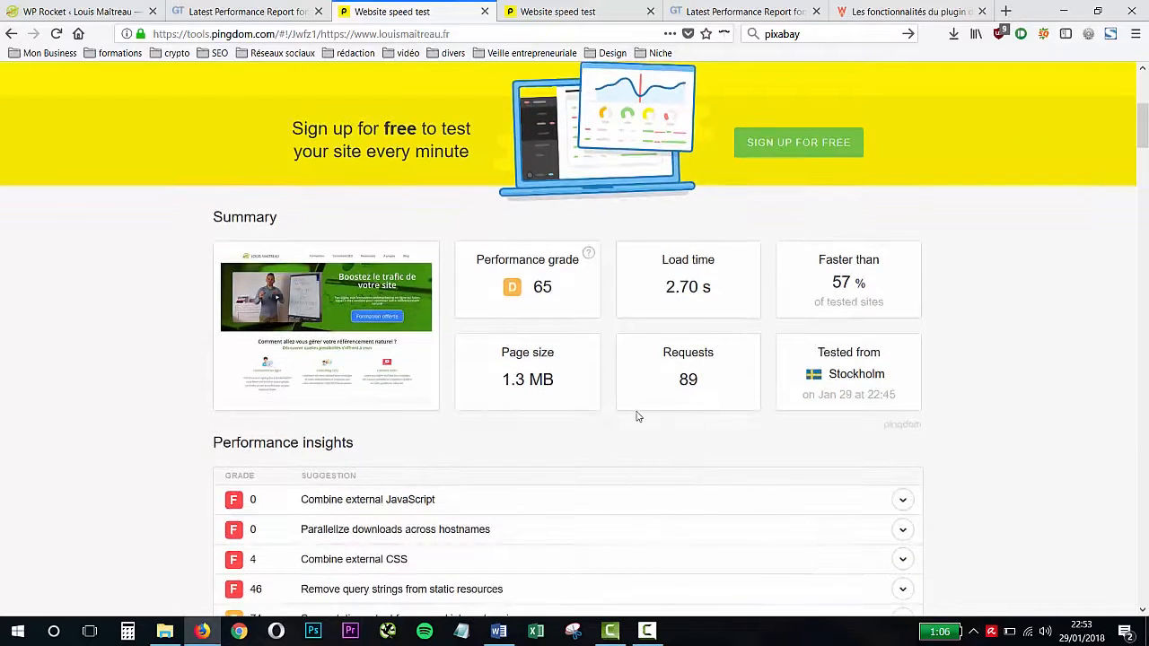
- Compare the test server region in the first GTmetrix report with the test location in the first Pingdom result
left_click(268, 13)
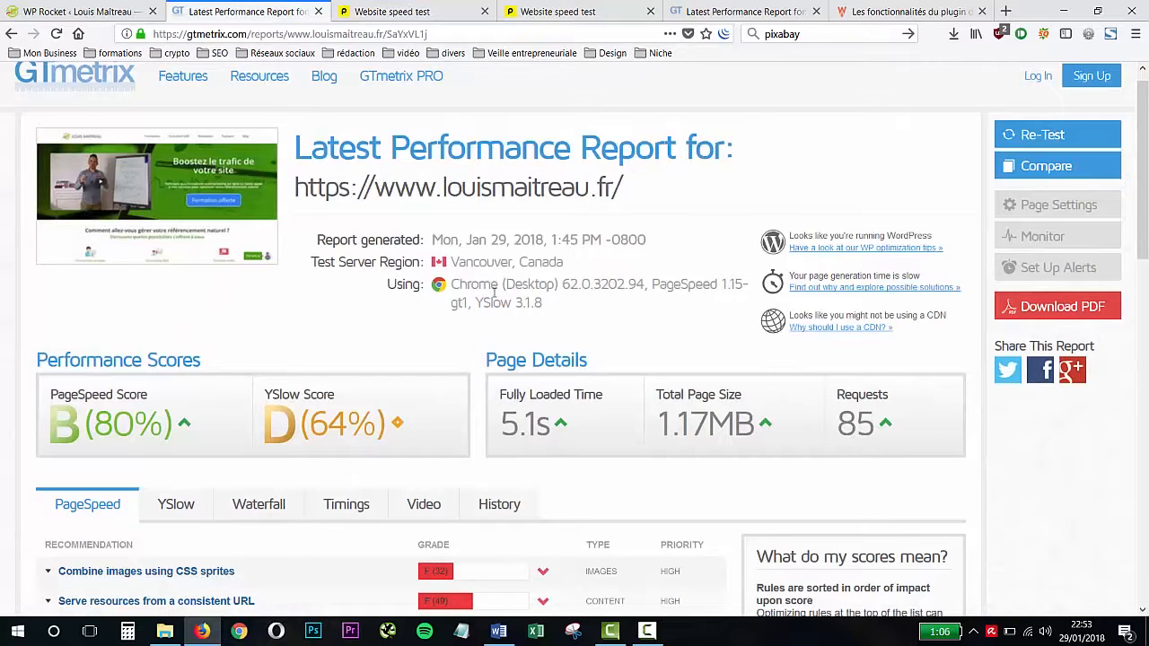
triple_click(506, 261)
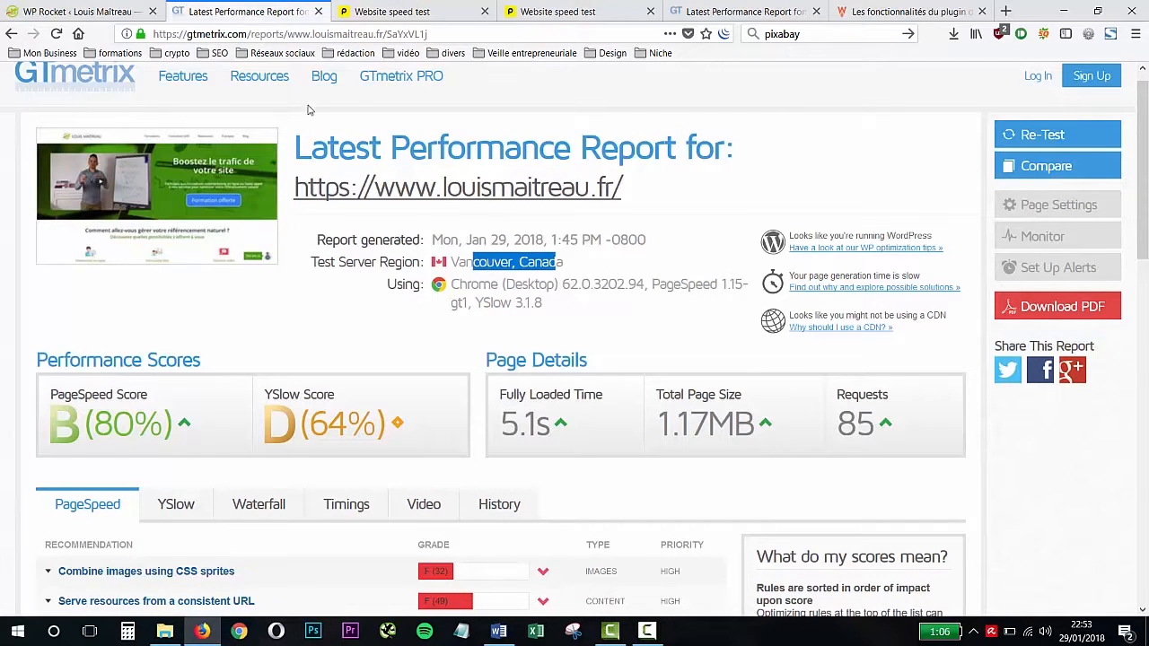
left_click(388, 14)
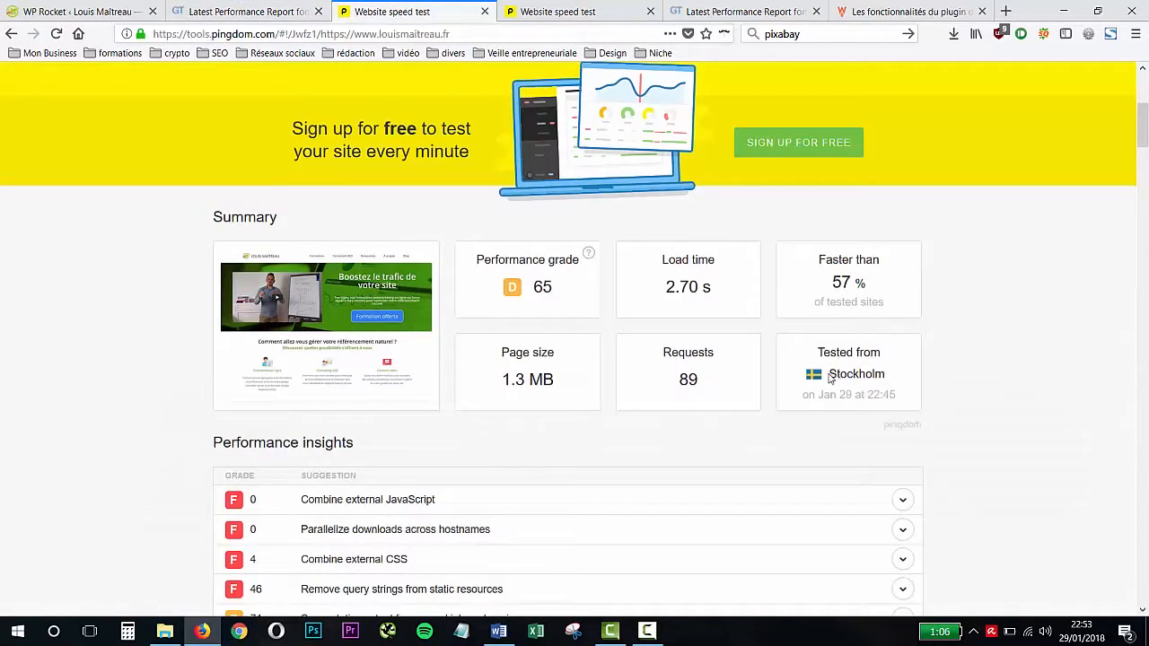
left_click_drag(829, 377, 891, 384)
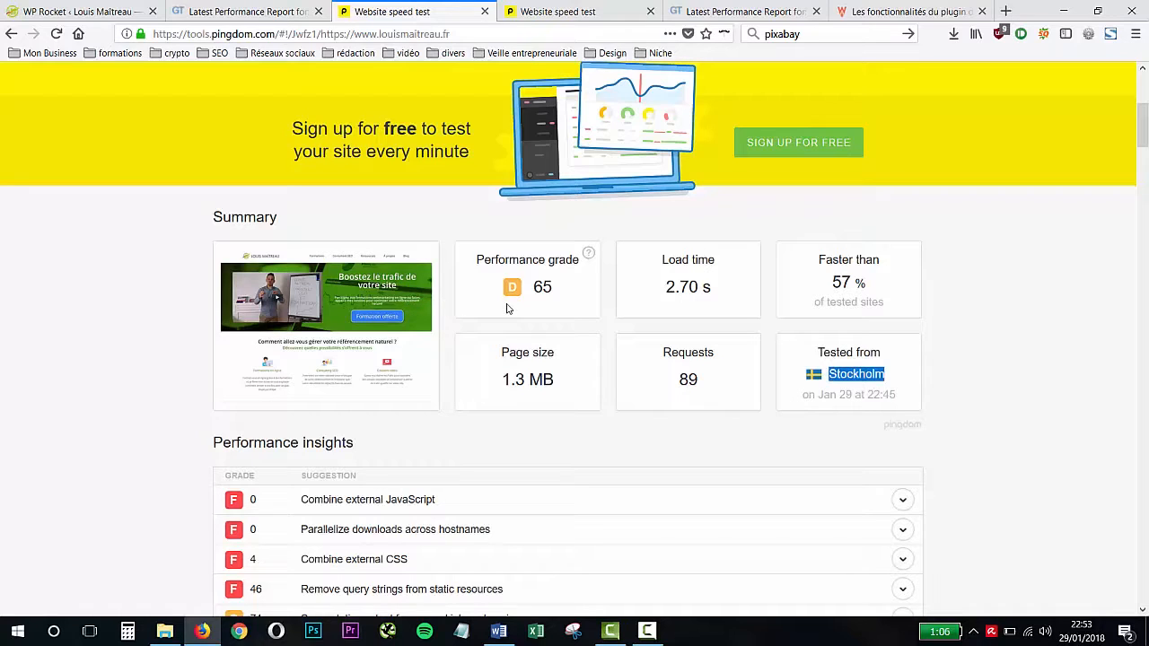
- Open the second Pingdom speed test and examine its load time and performance grade
left_click(579, 15)
scroll(828, 525, "down", 3)
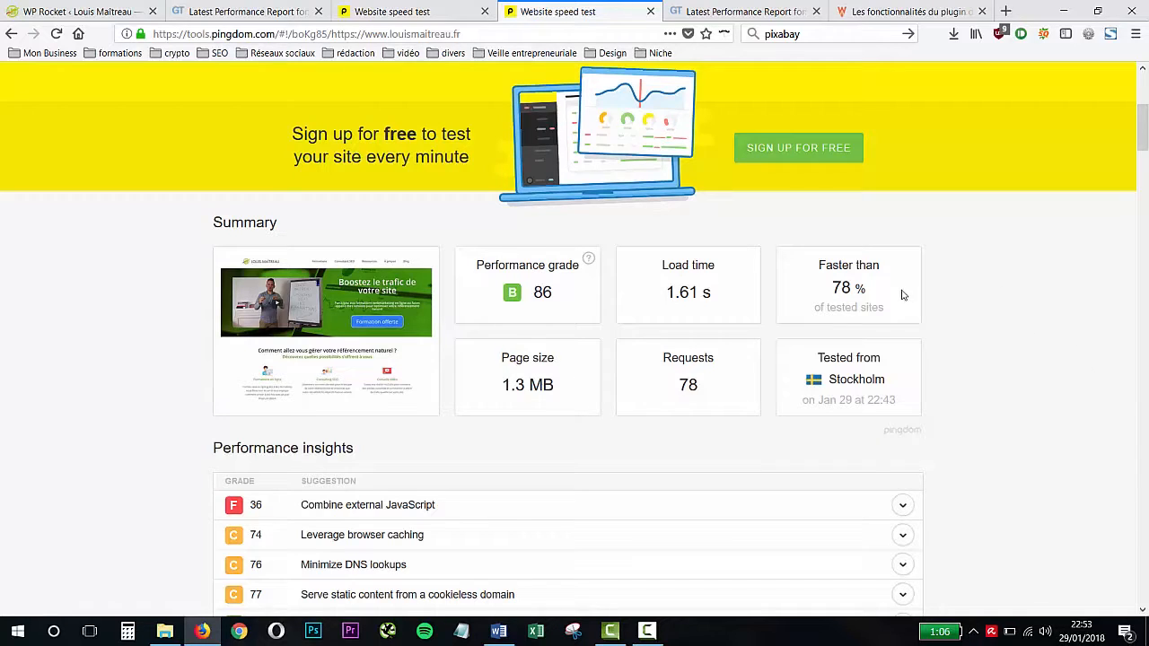
left_click_drag(716, 298, 662, 296)
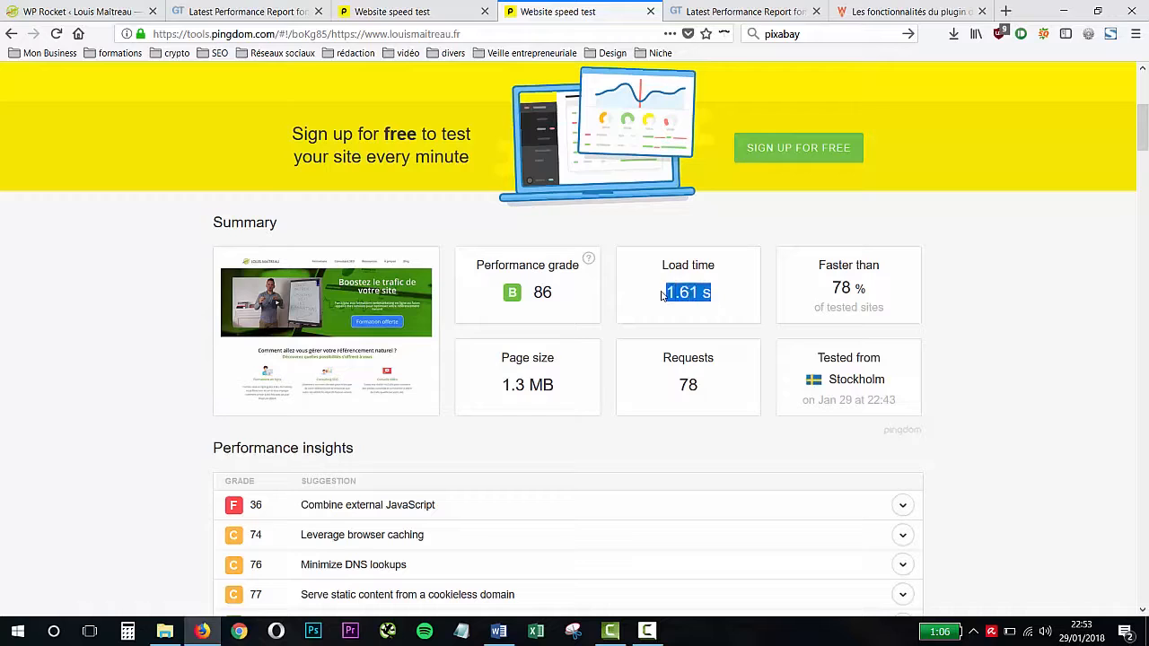
left_click(562, 300)
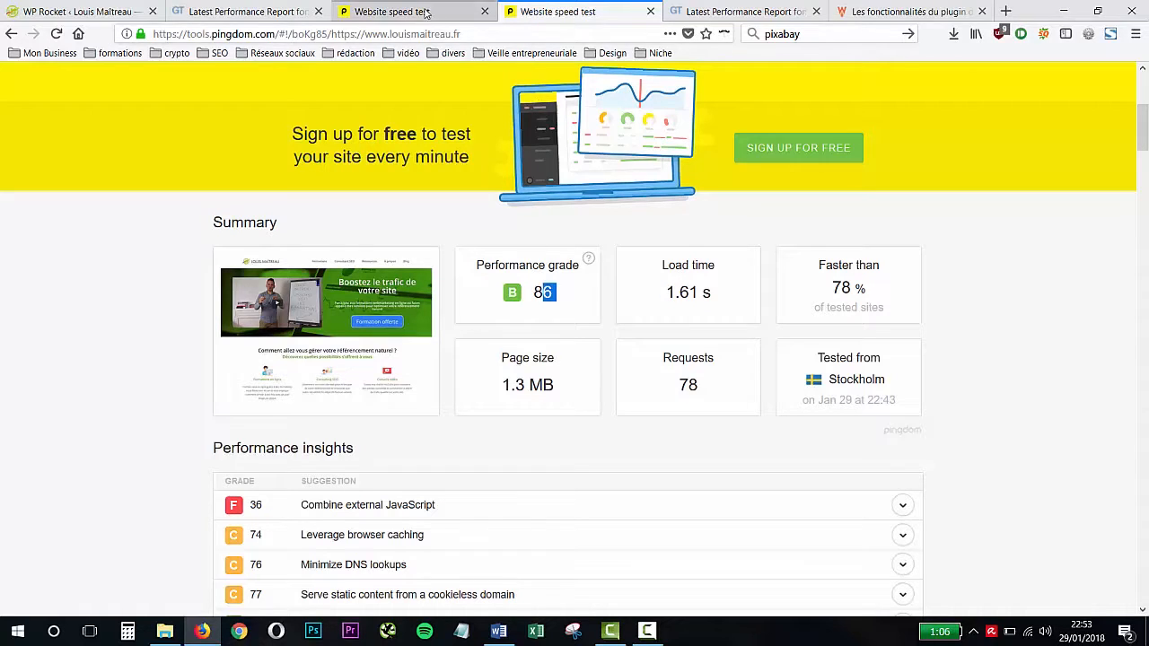
- Check the first Pingdom test's speed ranking, requests and page size against the second Pingdom result
left_click(429, 15)
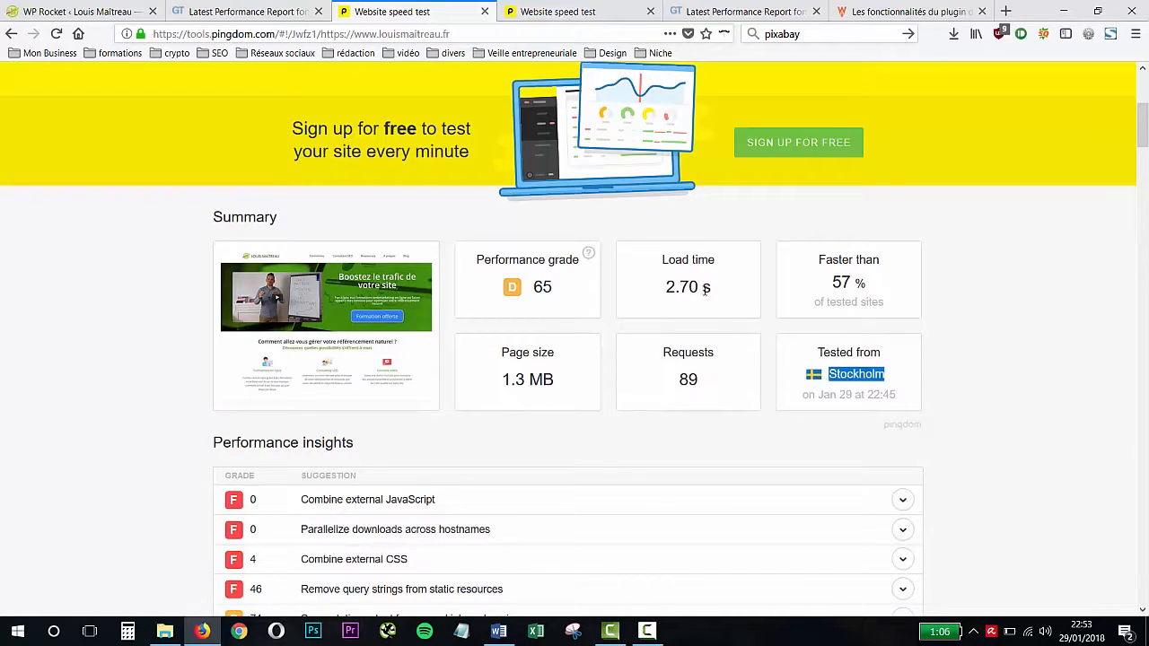
left_click_drag(867, 283, 829, 286)
left_click(706, 389)
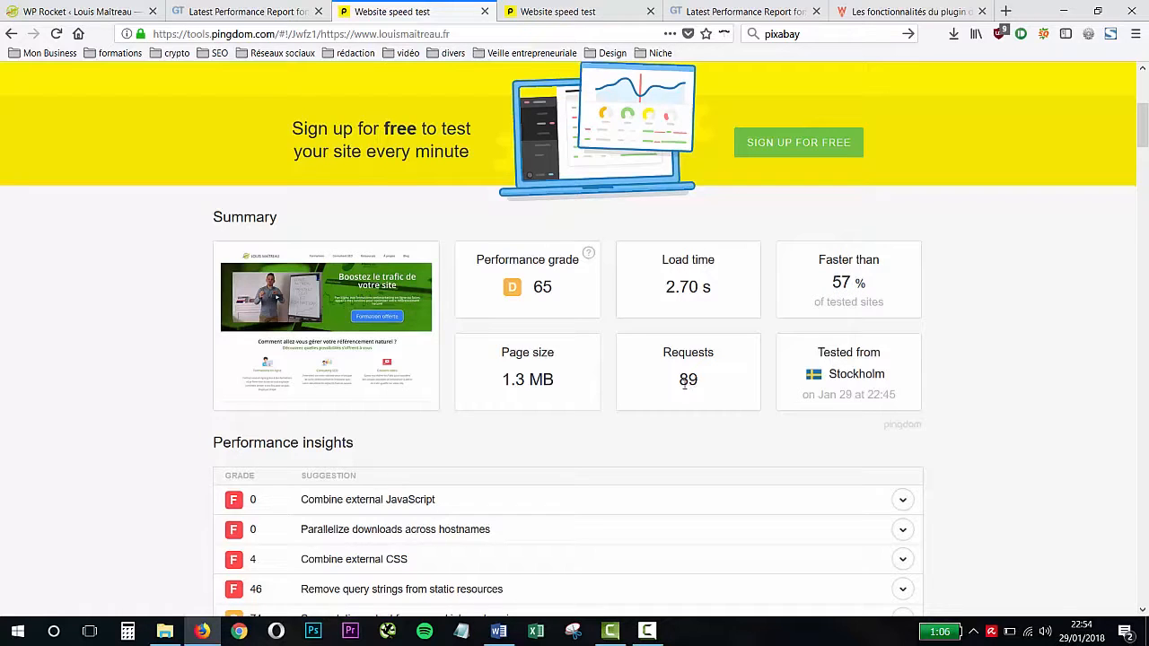
double_click(685, 384)
double_click(521, 384)
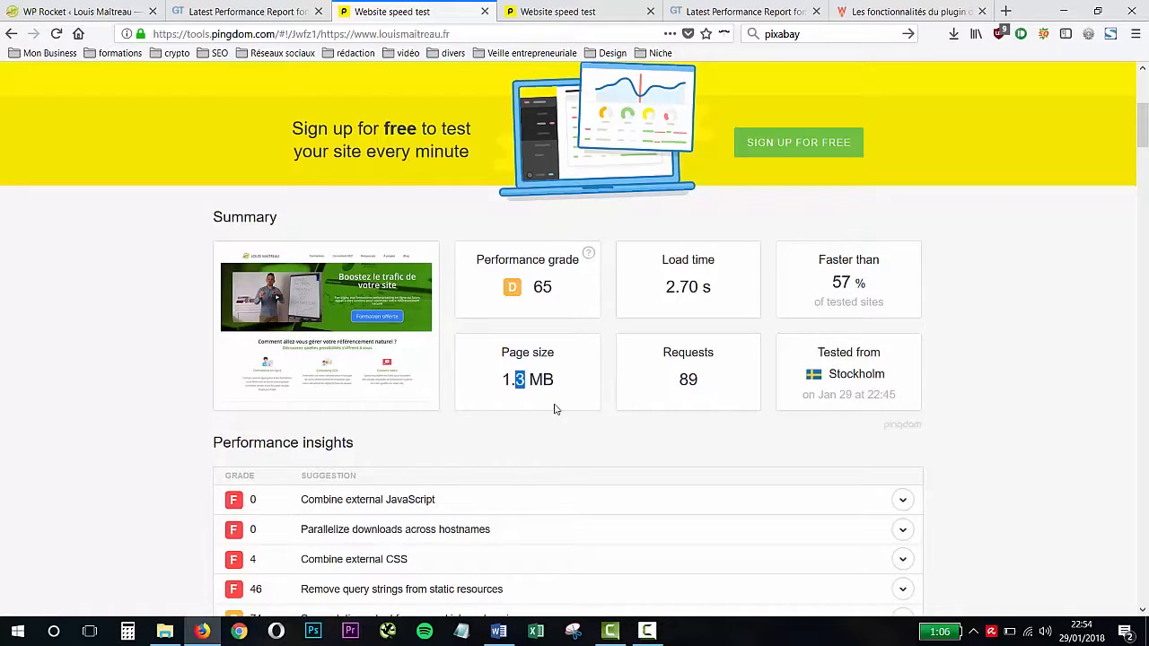
left_click(518, 12)
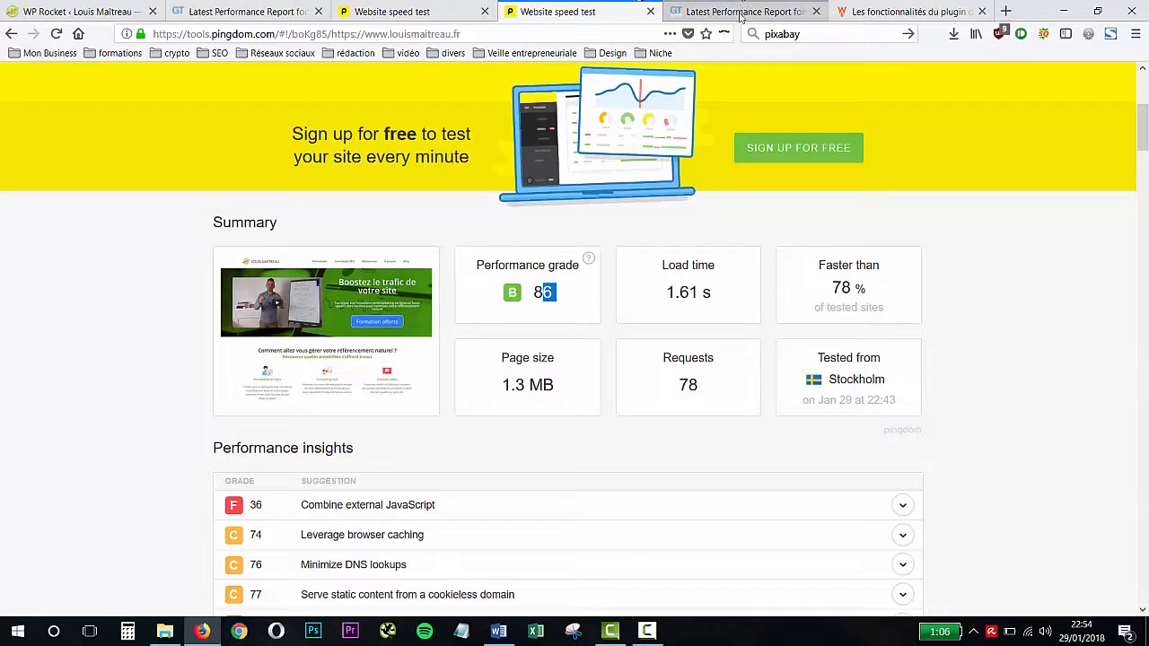
- Compare the performance scores and page details in the first GTmetrix report with those in the second GTmetrix report
left_click(280, 18)
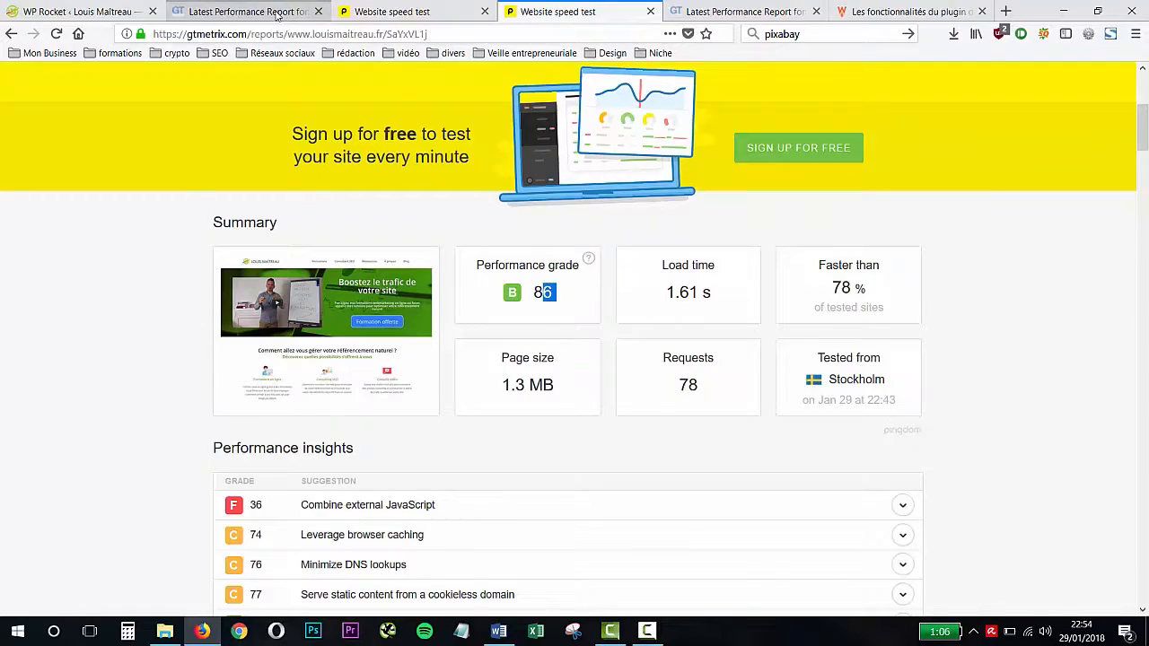
scroll(403, 231, "down", 2)
scroll(404, 231, "down", 2)
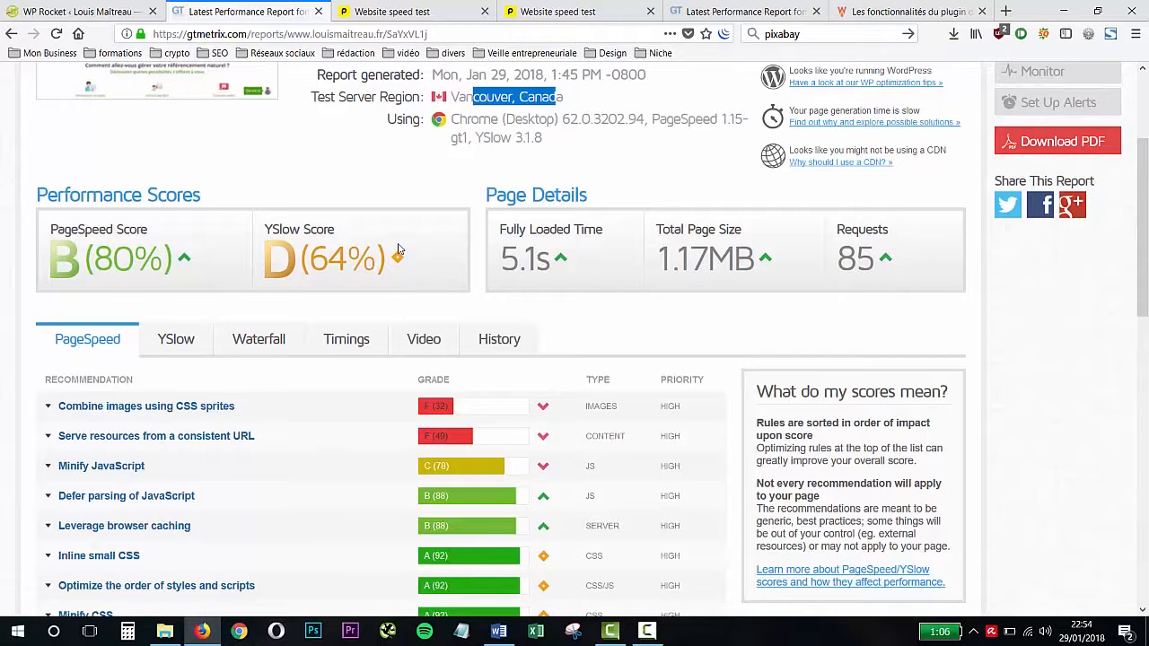
left_click(706, 10)
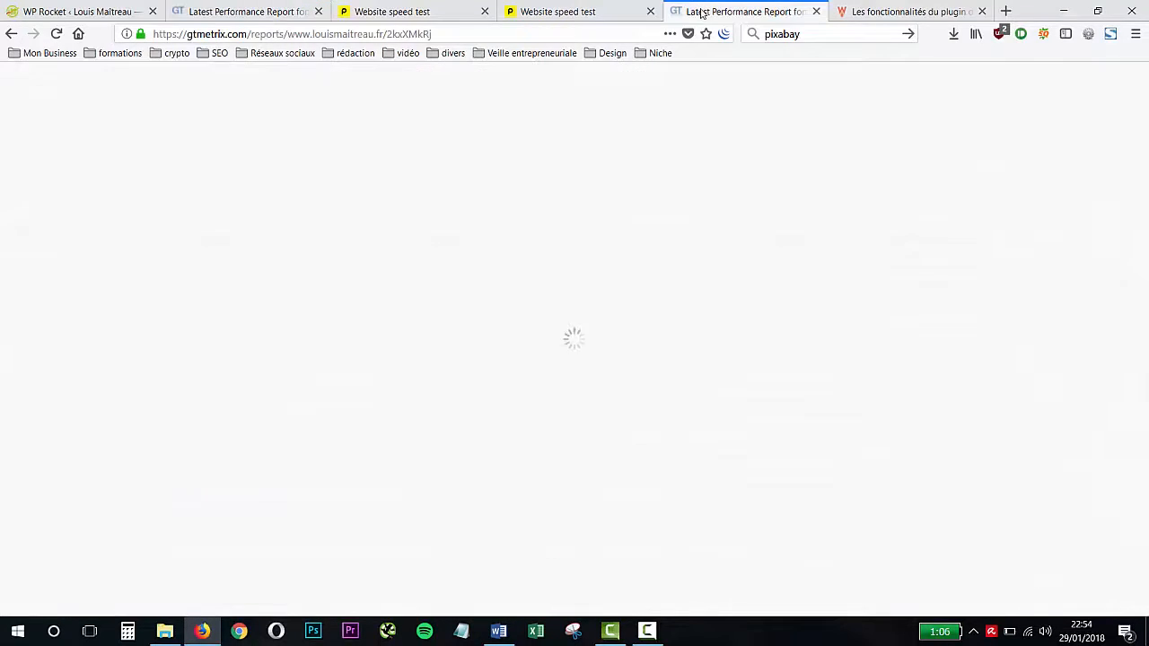
scroll(593, 293, "down", 2)
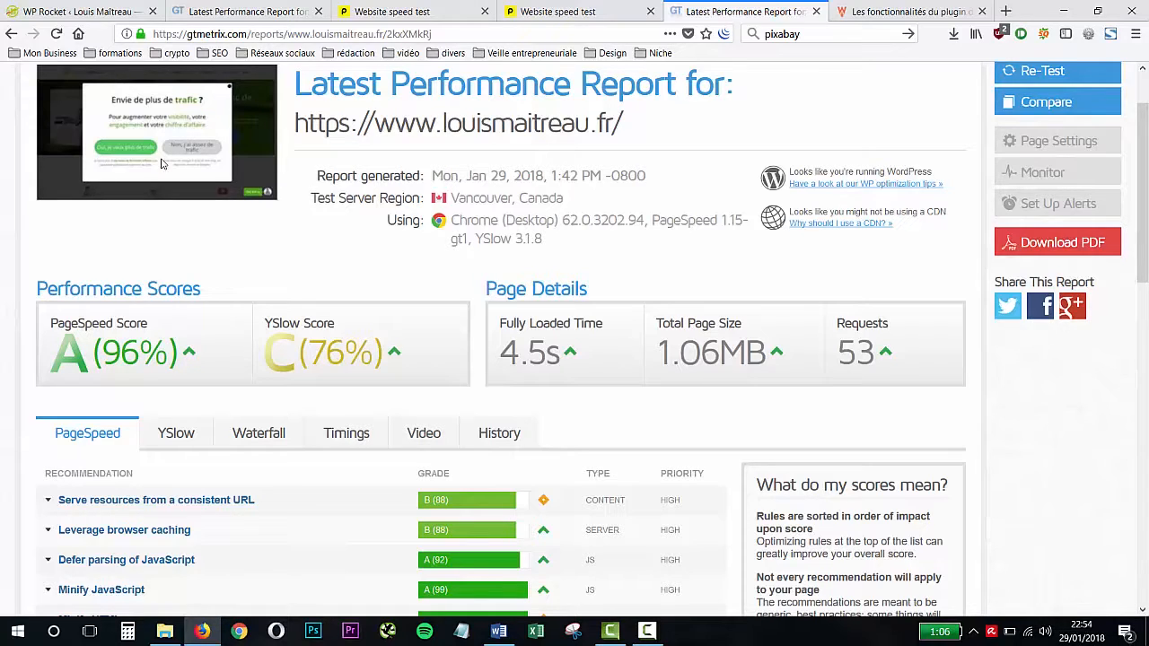
- Return to the WP Rocket settings and review the basic options from LazyLoad to the cache cleaning delay
left_click(43, 11)
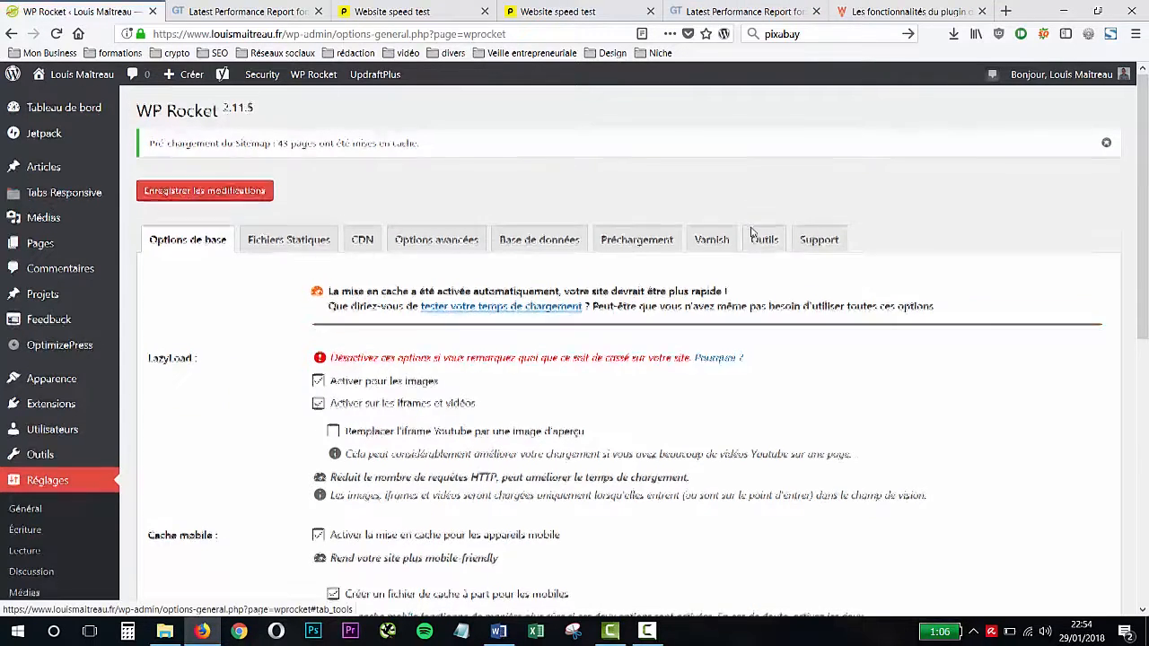
scroll(752, 233, "down", 2)
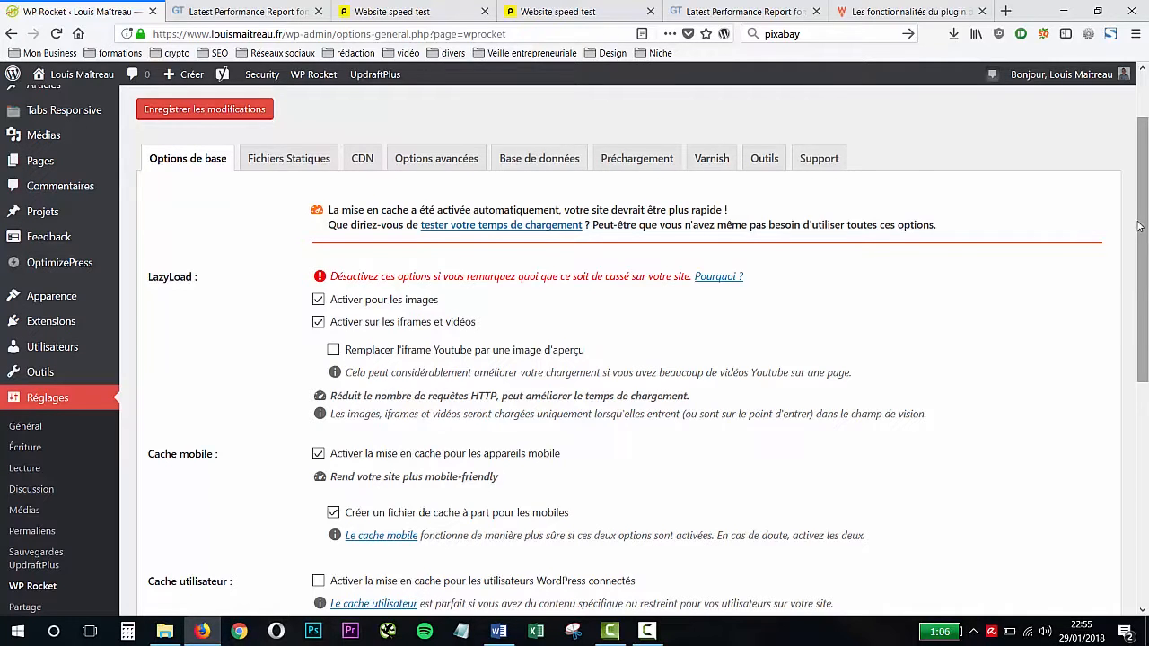
left_click_drag(1138, 226, 1137, 249)
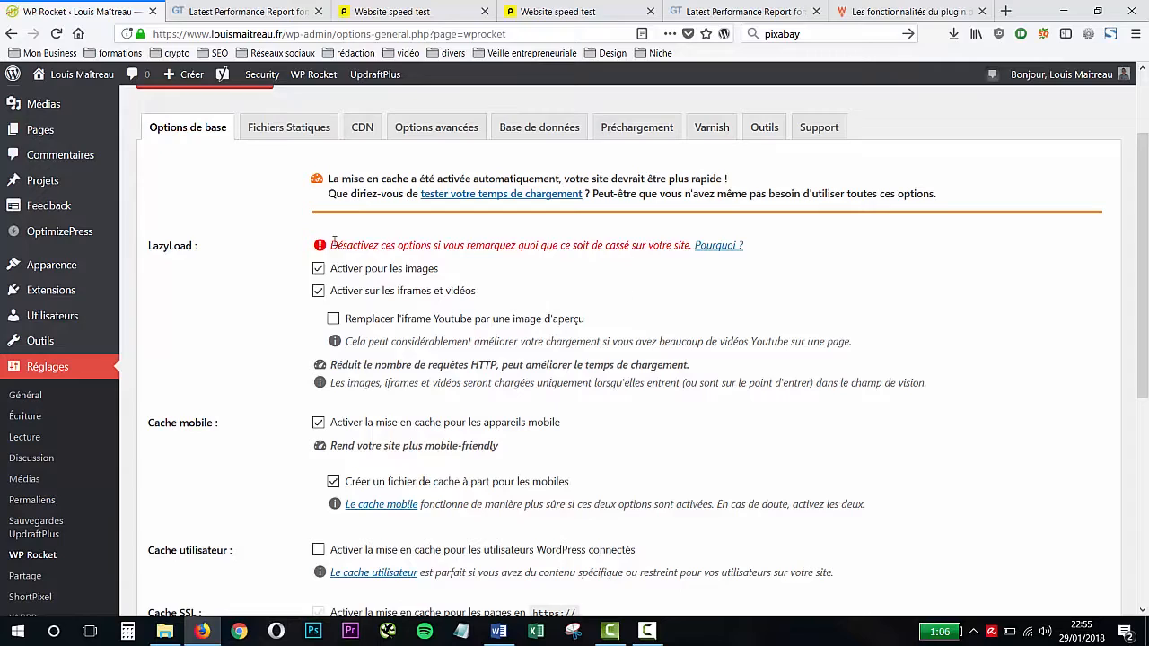
scroll(285, 258, "down", 2)
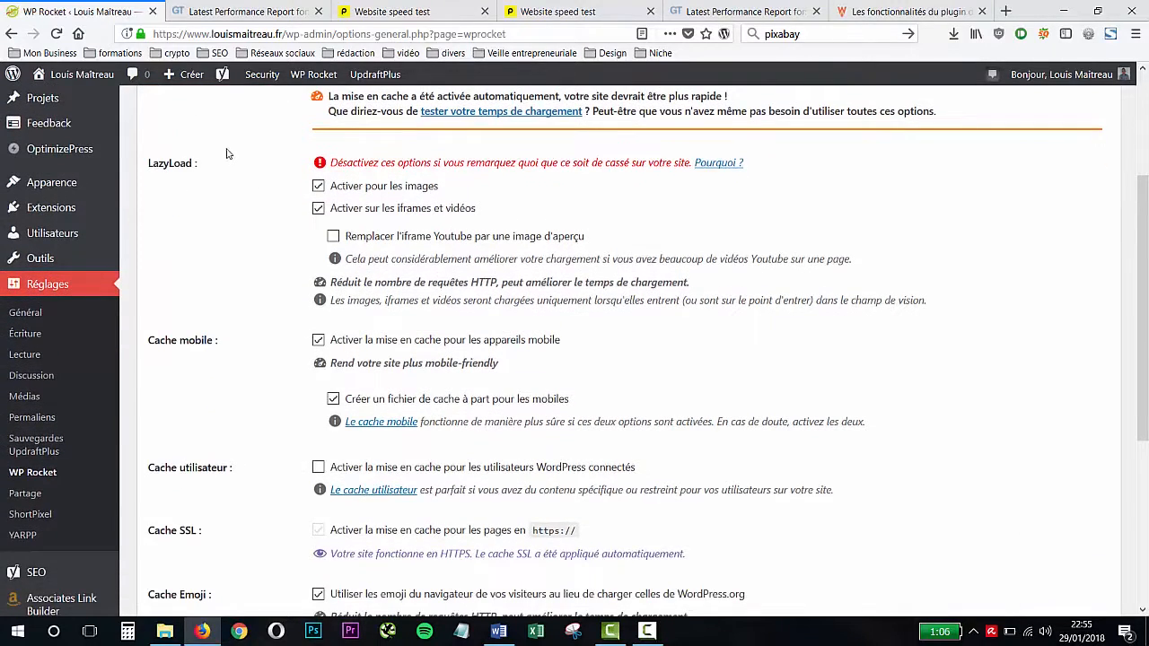
scroll(224, 211, "down", 2)
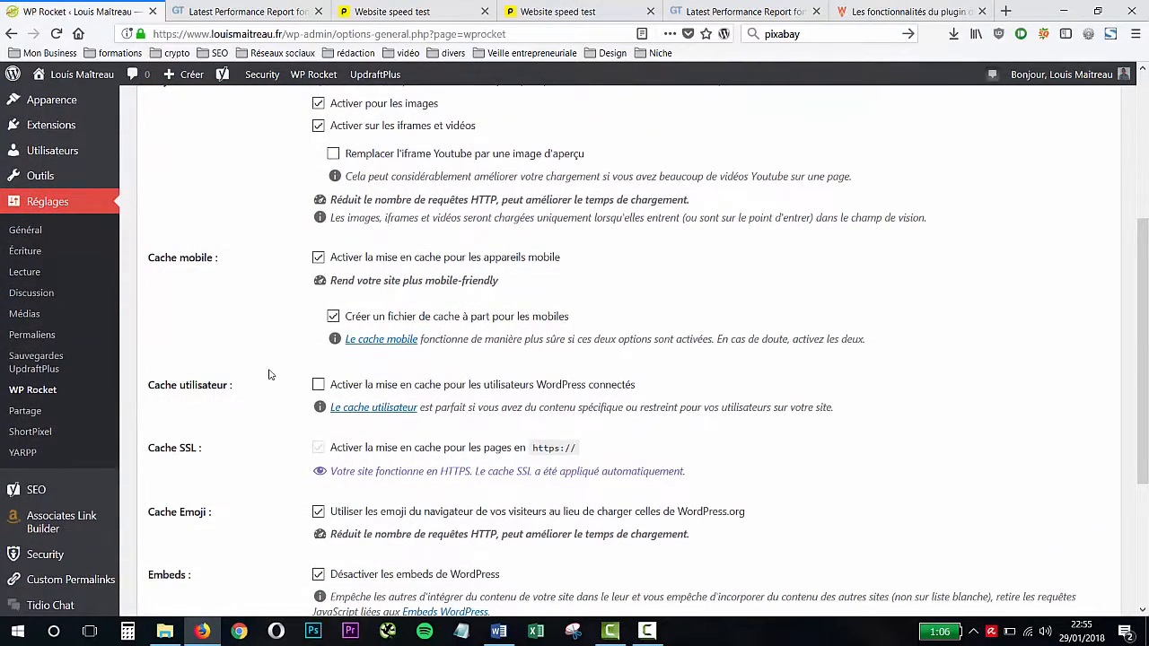
scroll(233, 359, "down", 4)
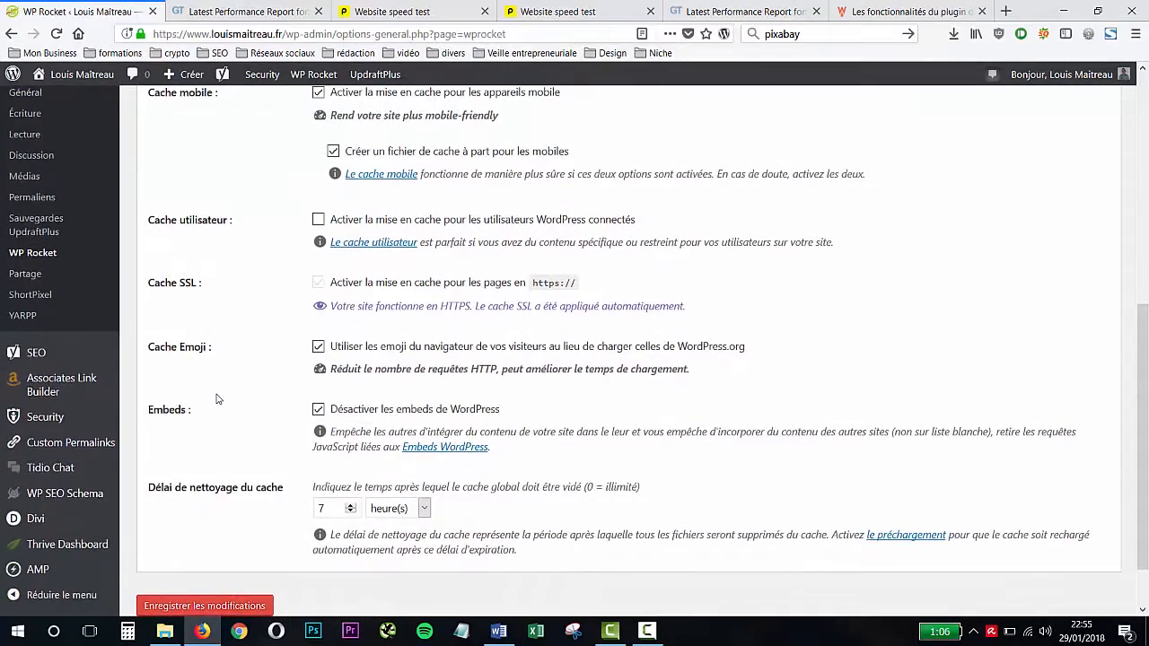
scroll(216, 398, "up", 6)
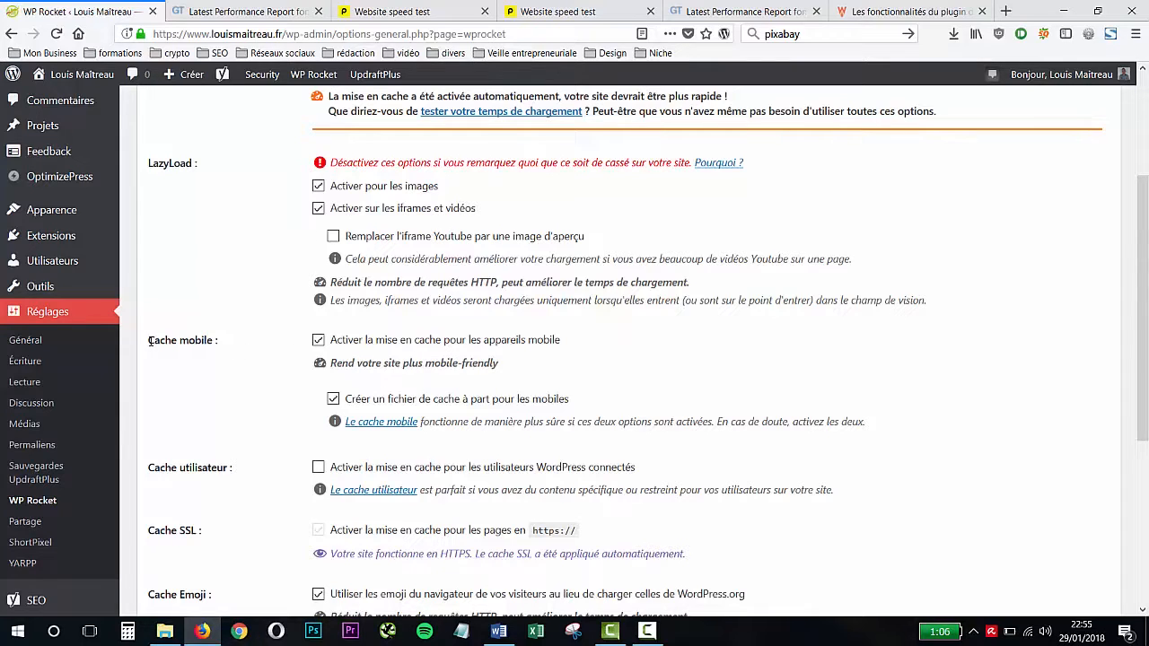
- Highlight the Cache mobile heading and examine the LazyLoad option that replaces YouTube iframes with a preview image
left_click_drag(149, 340, 215, 340)
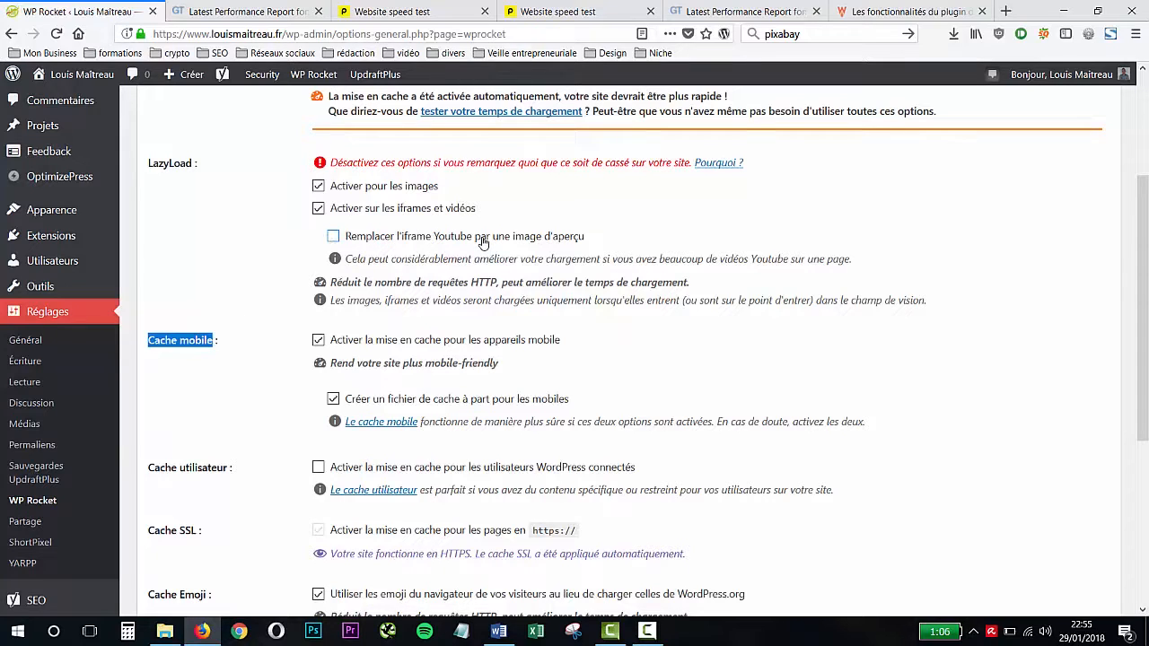
scroll(483, 244, "up", 2)
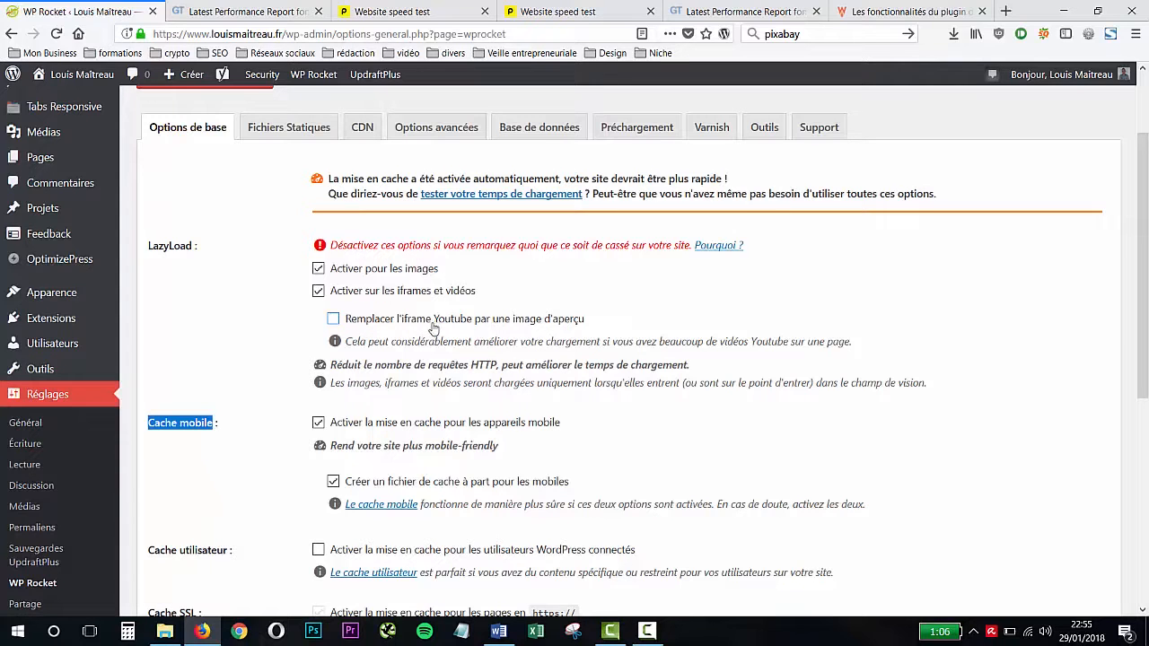
scroll(431, 329, "down", 2)
scroll(403, 269, "up", 2)
- Review the static file options for minifying, combining and excluding files, query strings and render-blocking CSS and JS
left_click(299, 127)
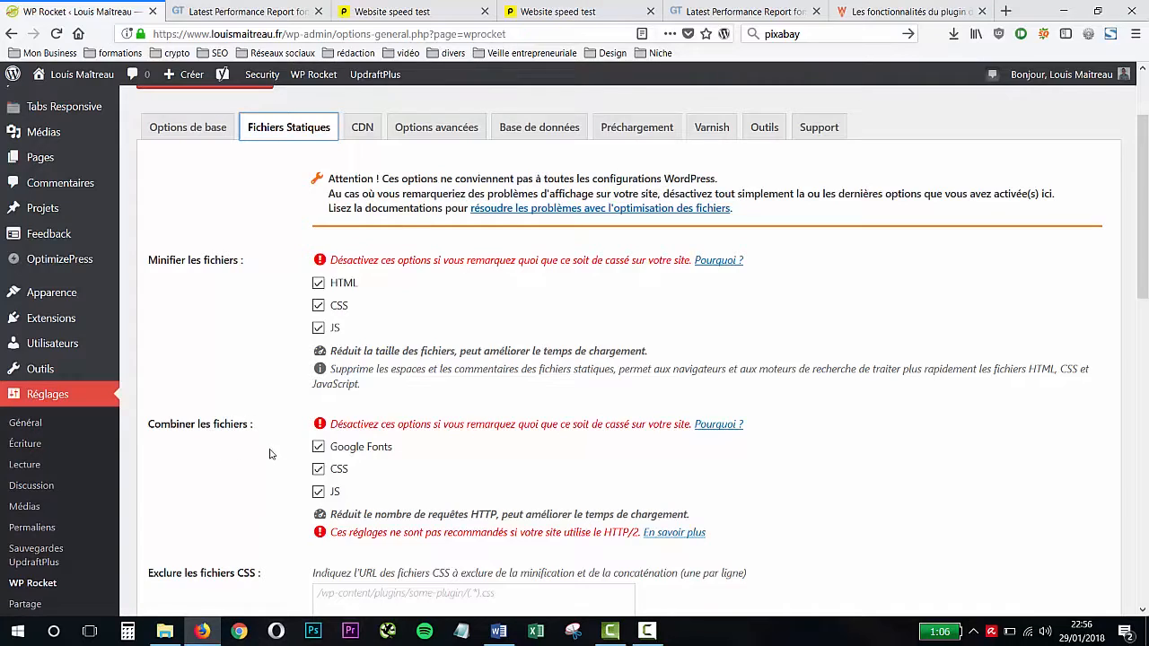
scroll(262, 440, "down", 2)
scroll(262, 439, "down", 8)
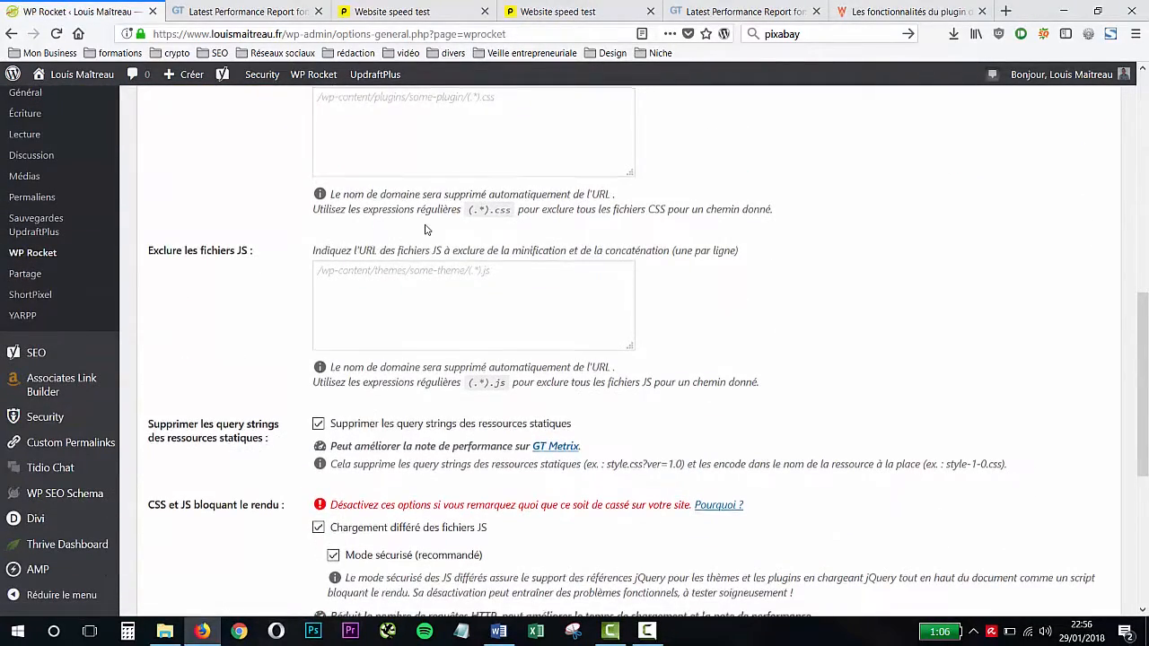
scroll(422, 261, "down", 2)
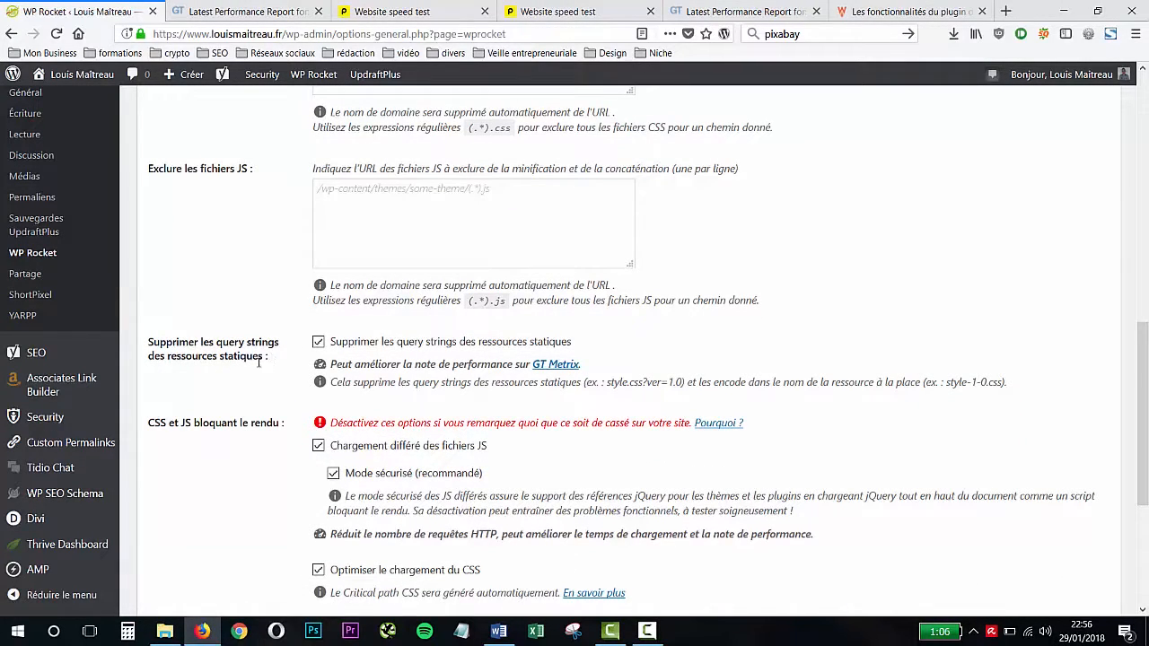
scroll(258, 368, "down", 2)
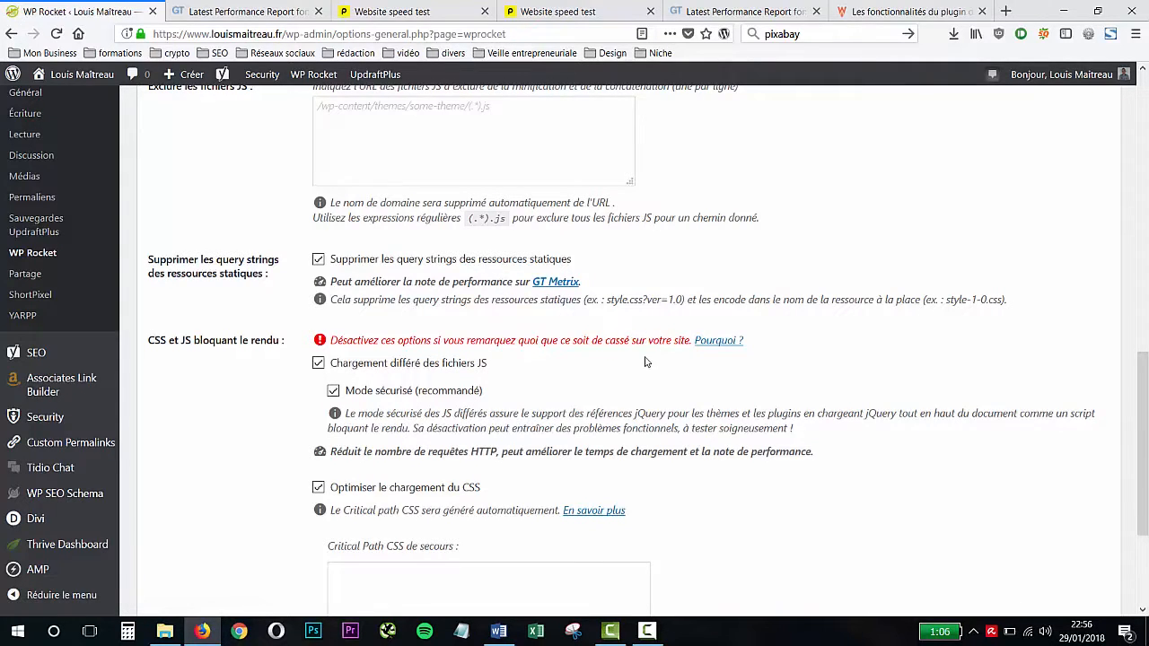
scroll(644, 362, "down", 4)
scroll(638, 369, "up", 5)
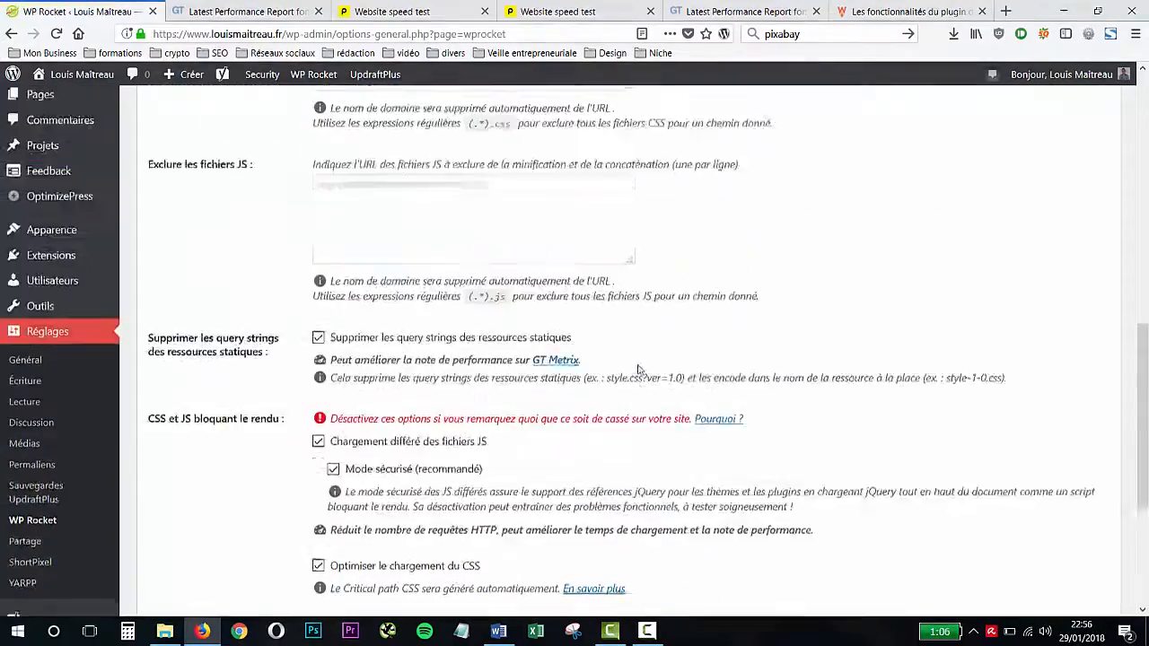
- View the CDN settings and review the advanced options for cache exclusions, always-purged URLs and query strings
scroll(638, 368, "up", 6)
left_click(359, 241)
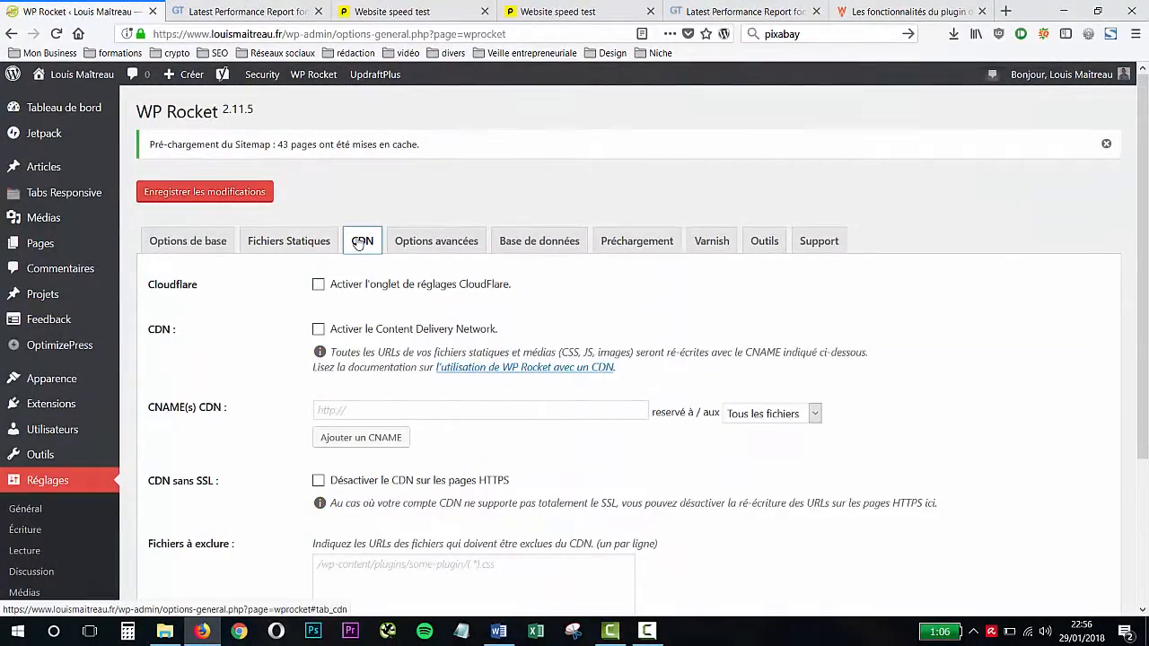
left_click(438, 246)
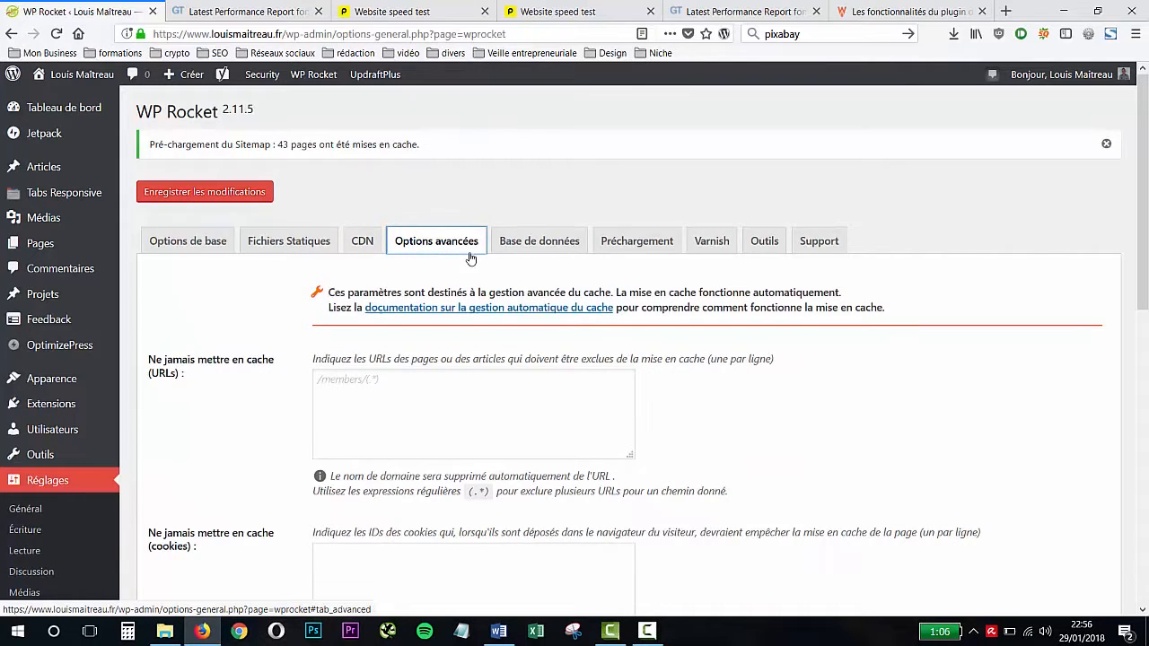
scroll(438, 247, "down", 5)
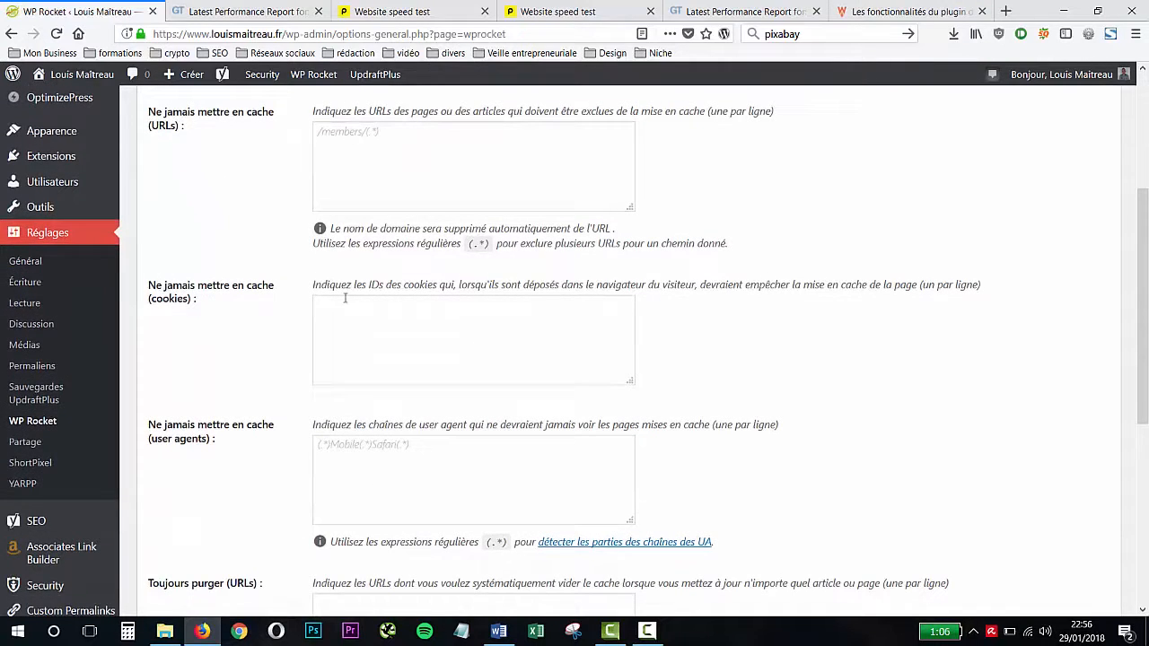
scroll(356, 320, "down", 2)
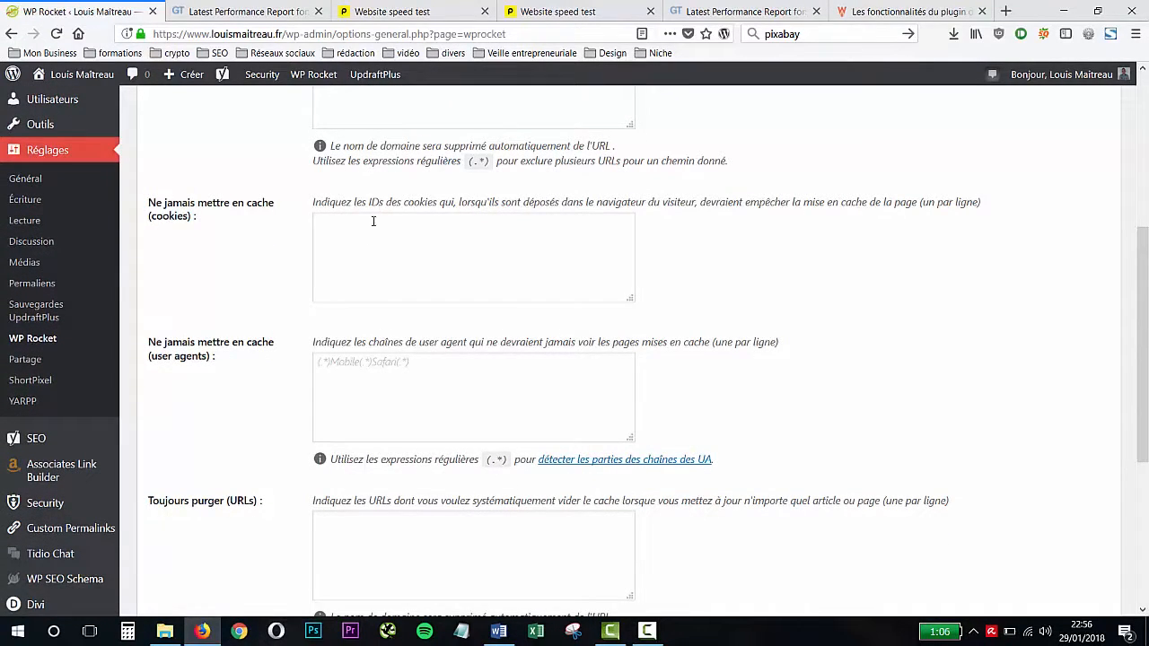
scroll(373, 221, "down", 5)
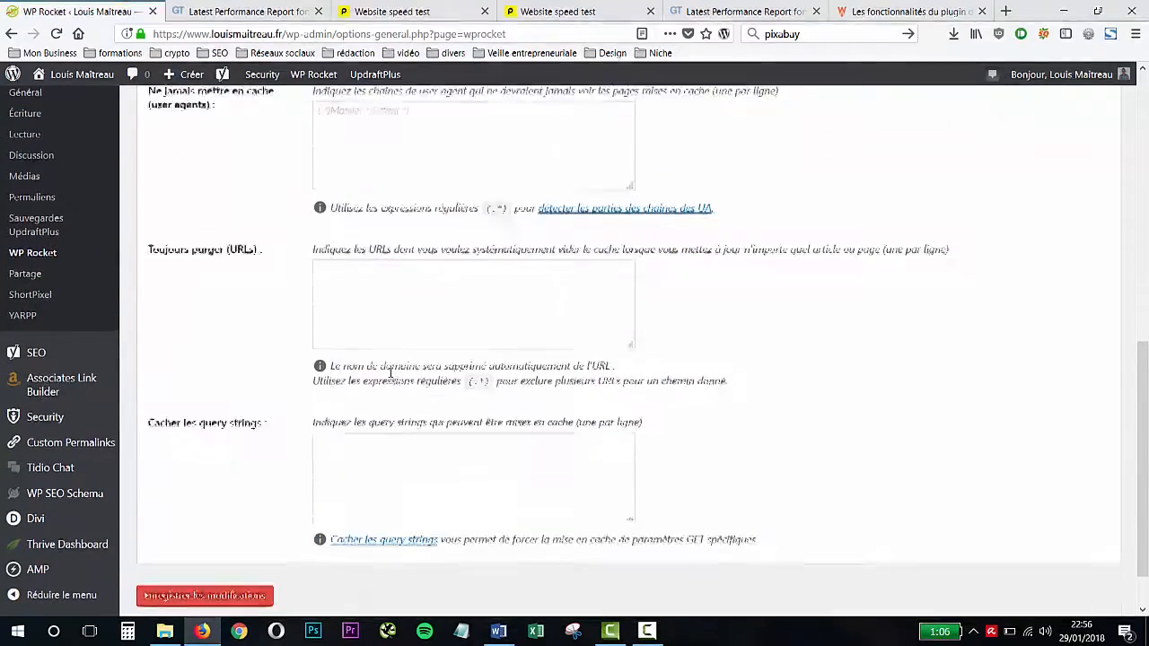
scroll(390, 373, "up", 10)
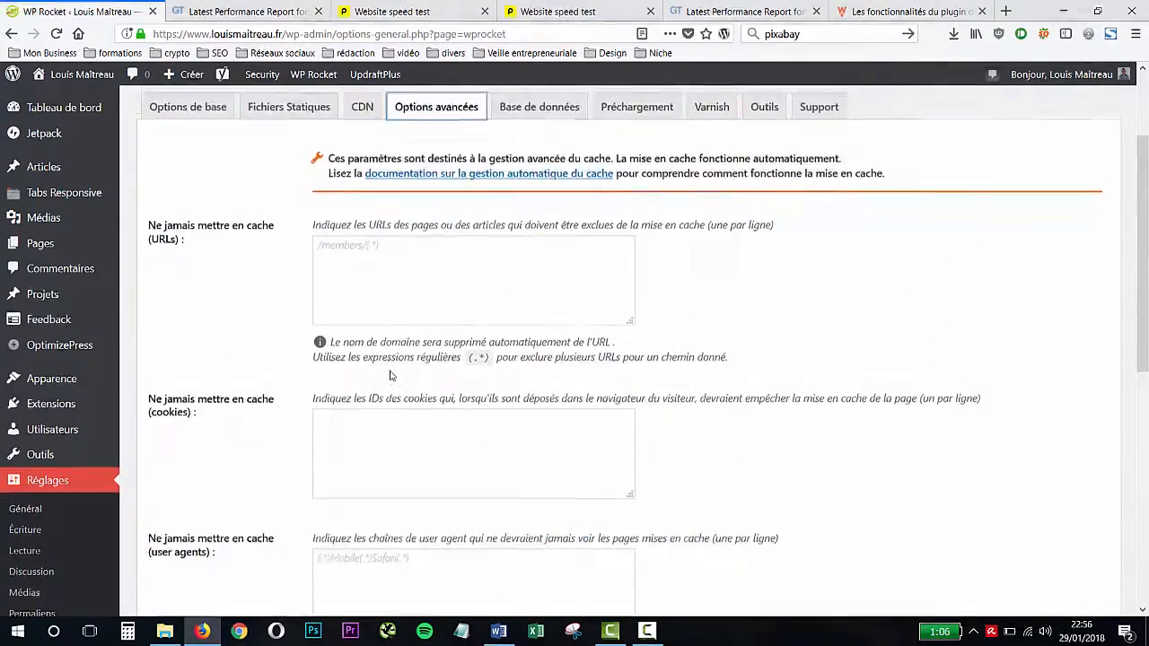
scroll(390, 375, "up", 3)
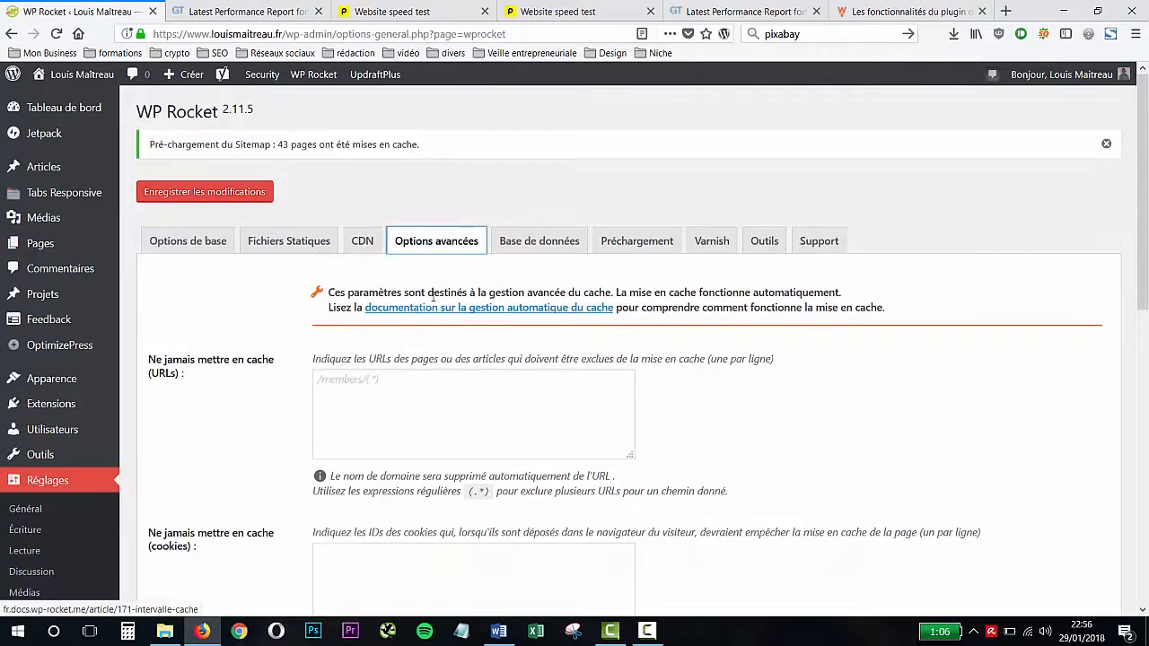
- Review the database cleanup options for content, comments, transients, tables and automatic cleaning
left_click(551, 243)
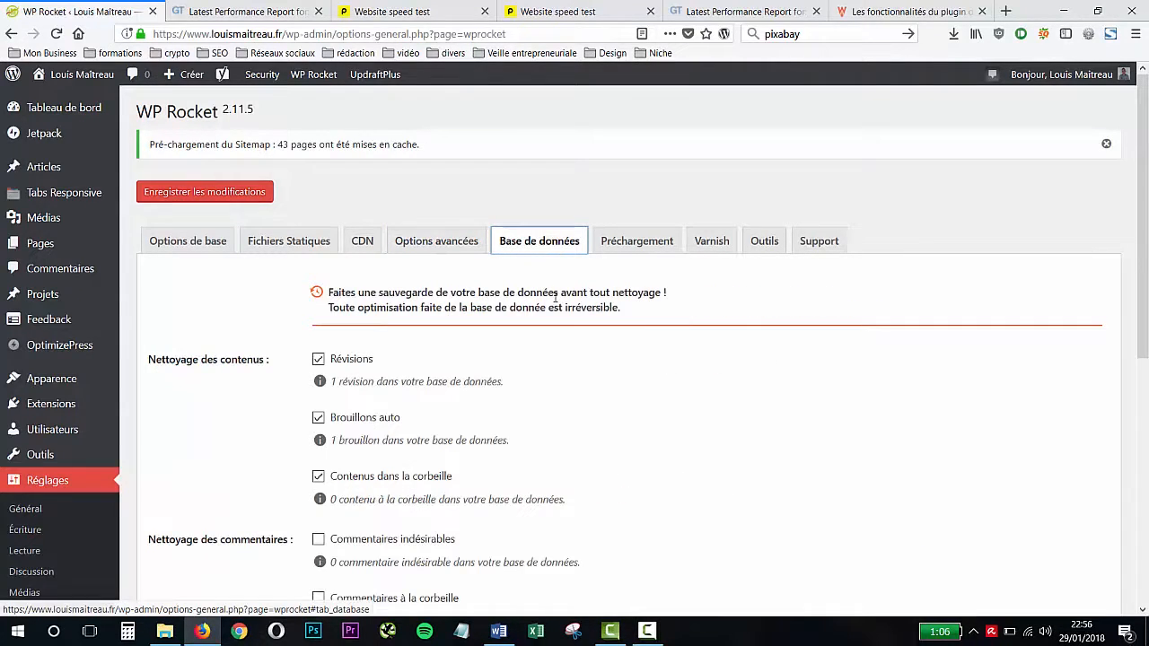
scroll(555, 297, "down", 5)
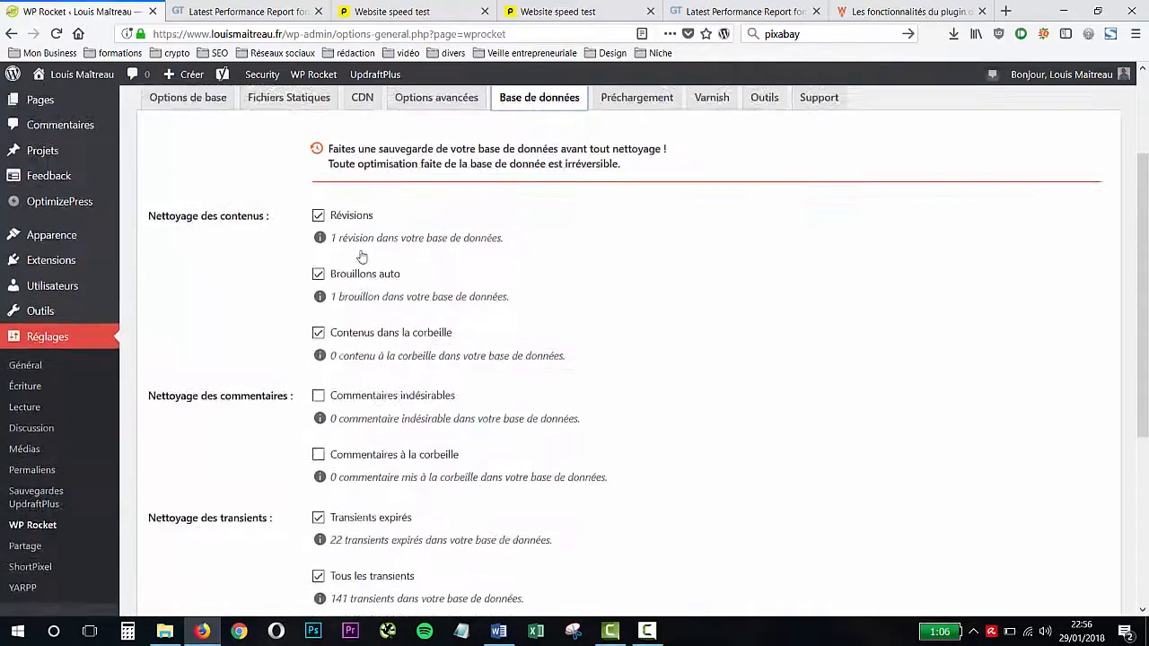
scroll(354, 319, "down", 4)
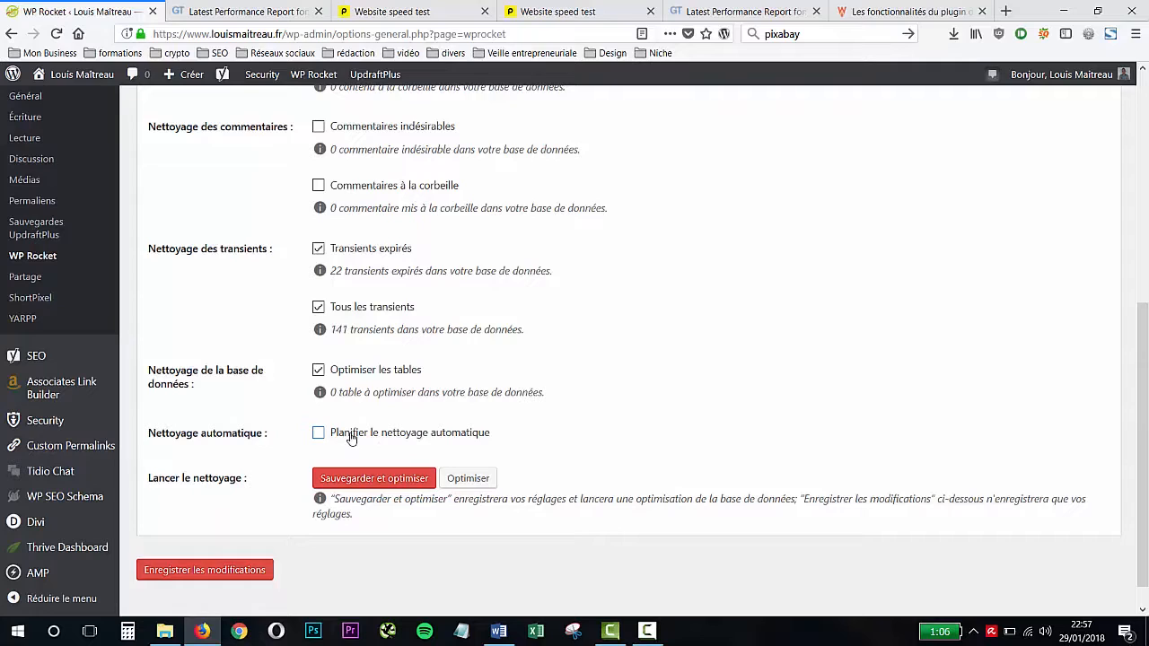
scroll(350, 437, "up", 5)
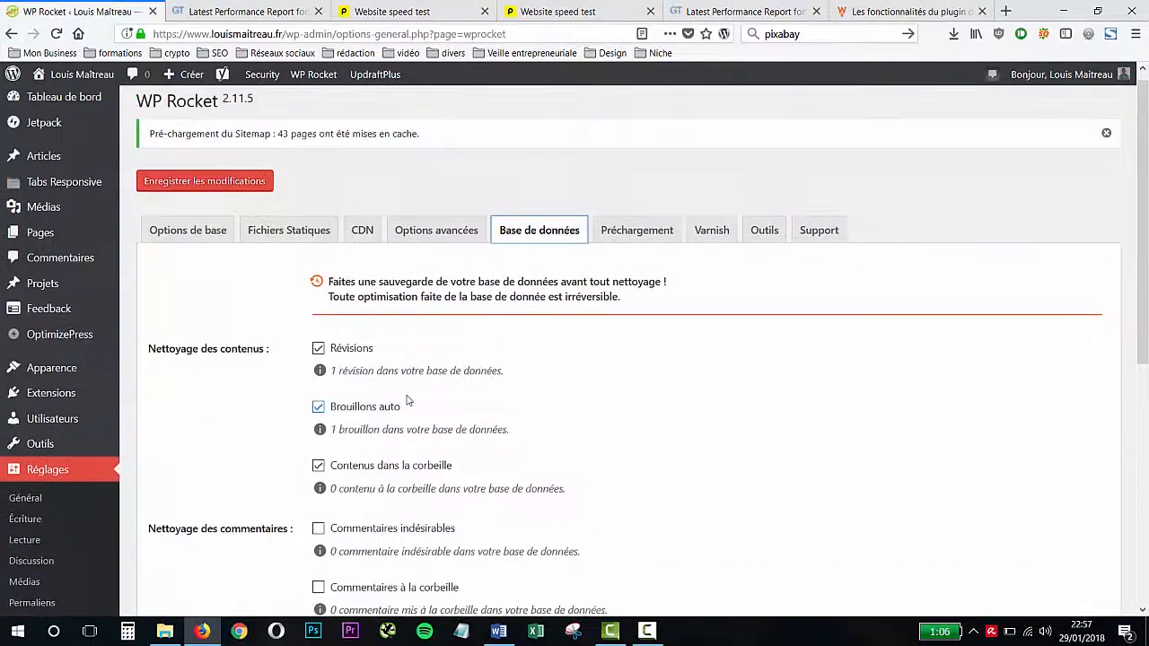
- Review the sitemap, robot and DNS preloading options, highlighting "serveurs performants" in the preload robot note
left_click(606, 242)
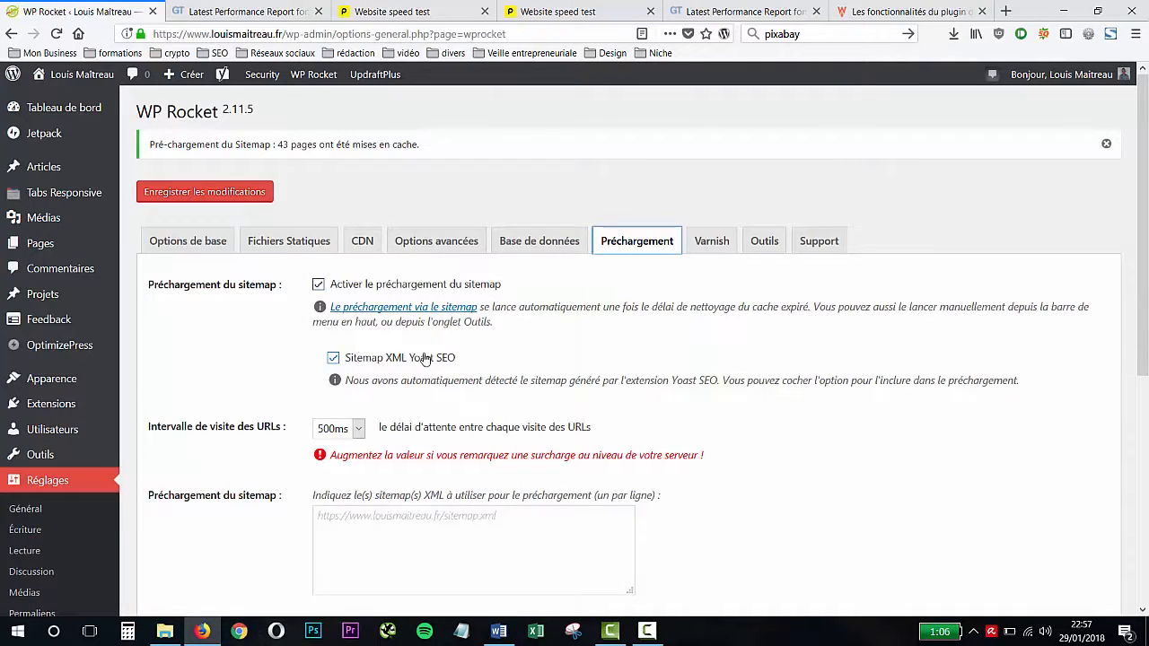
scroll(442, 356, "down", 2)
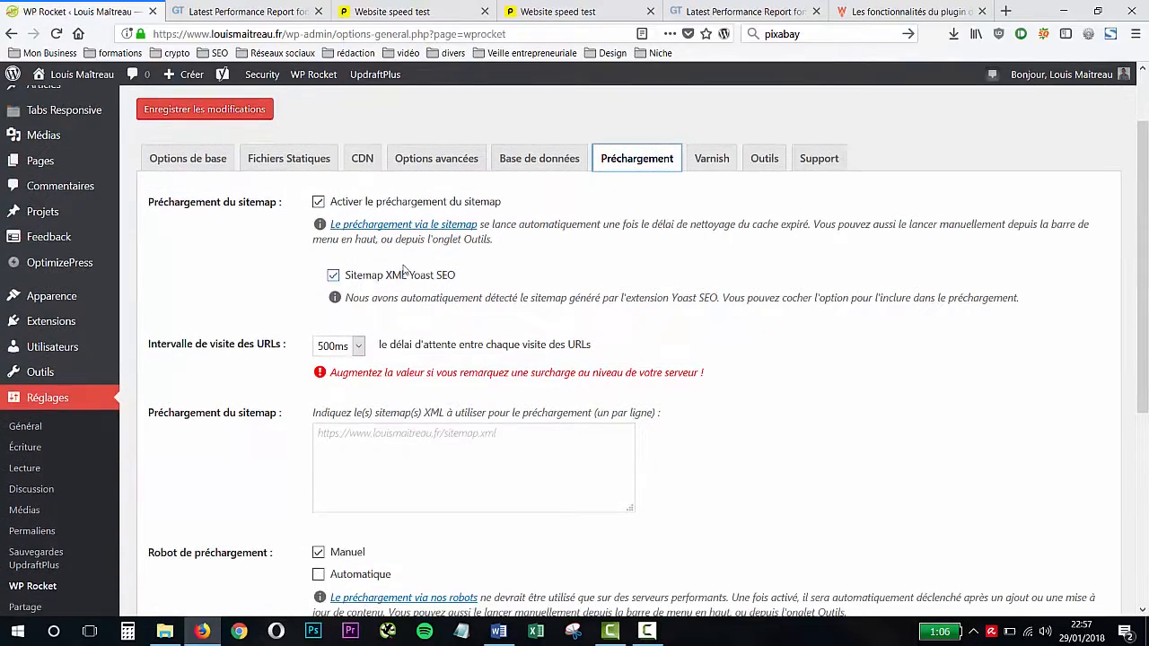
scroll(413, 287, "down", 3)
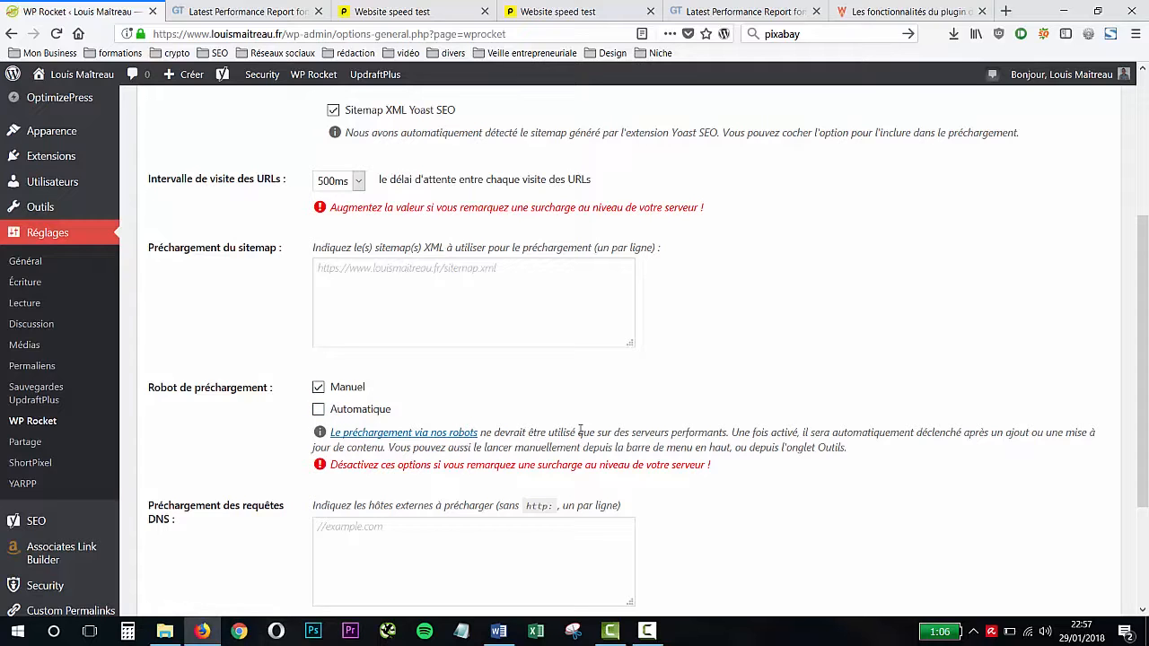
left_click_drag(631, 433, 727, 433)
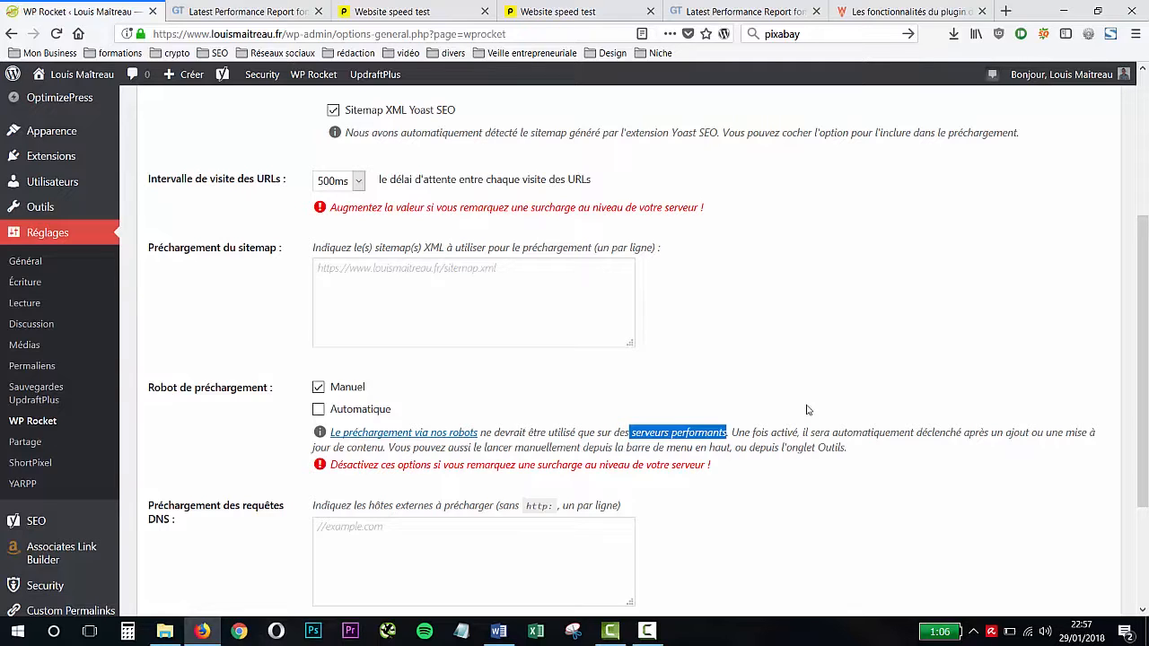
scroll(744, 423, "down", 2)
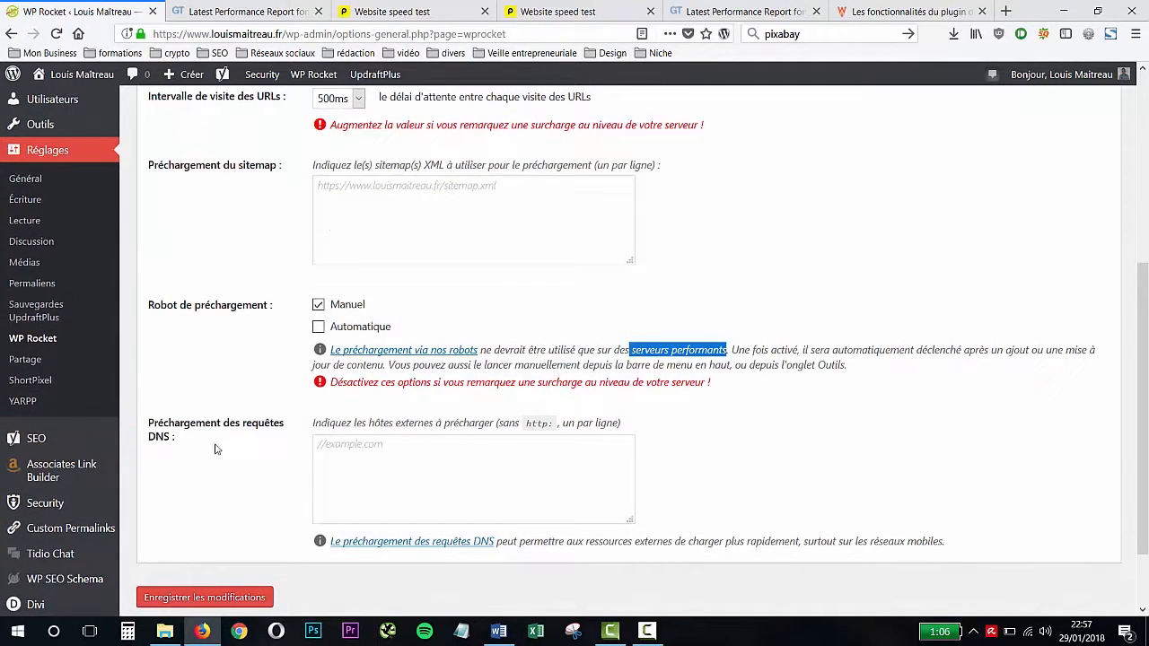
scroll(551, 499, "up", 4)
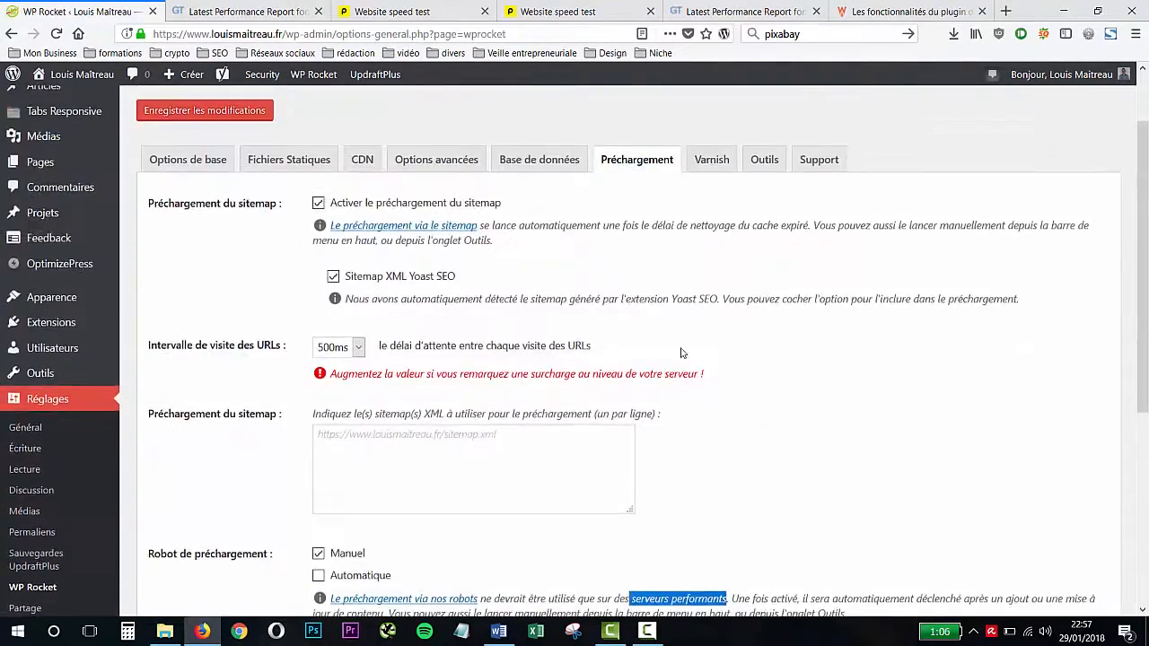
- View the Varnish cache synchronisation option and review the tools for clearing and preloading the cache and exporting or importing settings
left_click(713, 243)
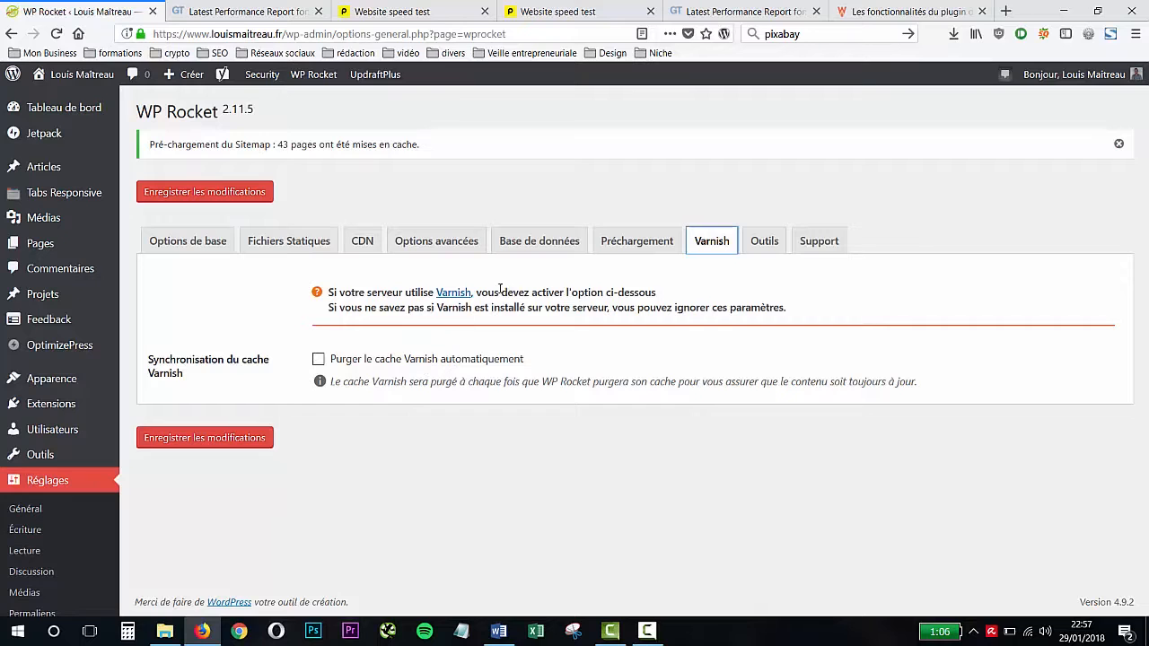
left_click(764, 242)
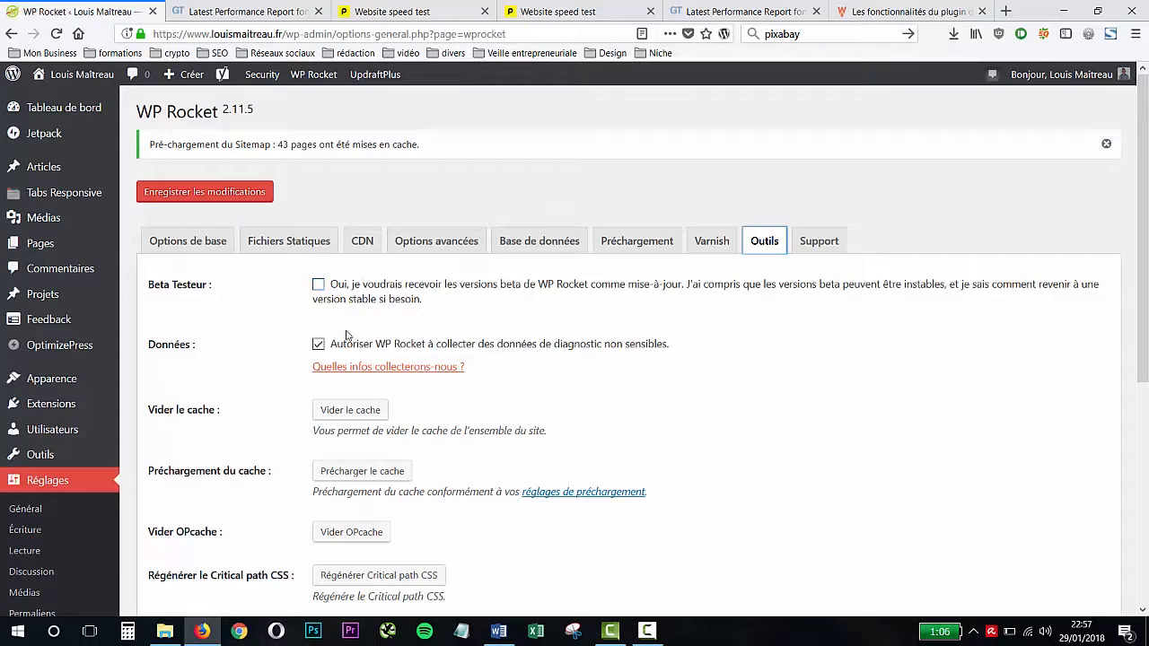
scroll(474, 317, "down", 2)
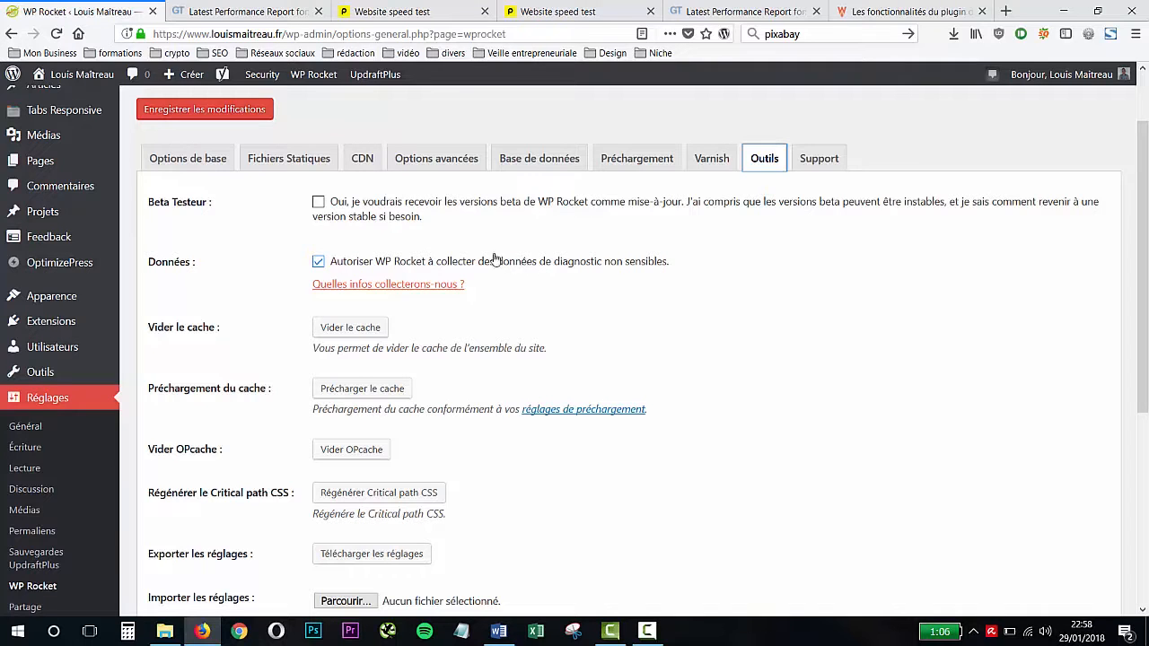
scroll(414, 261, "down", 2)
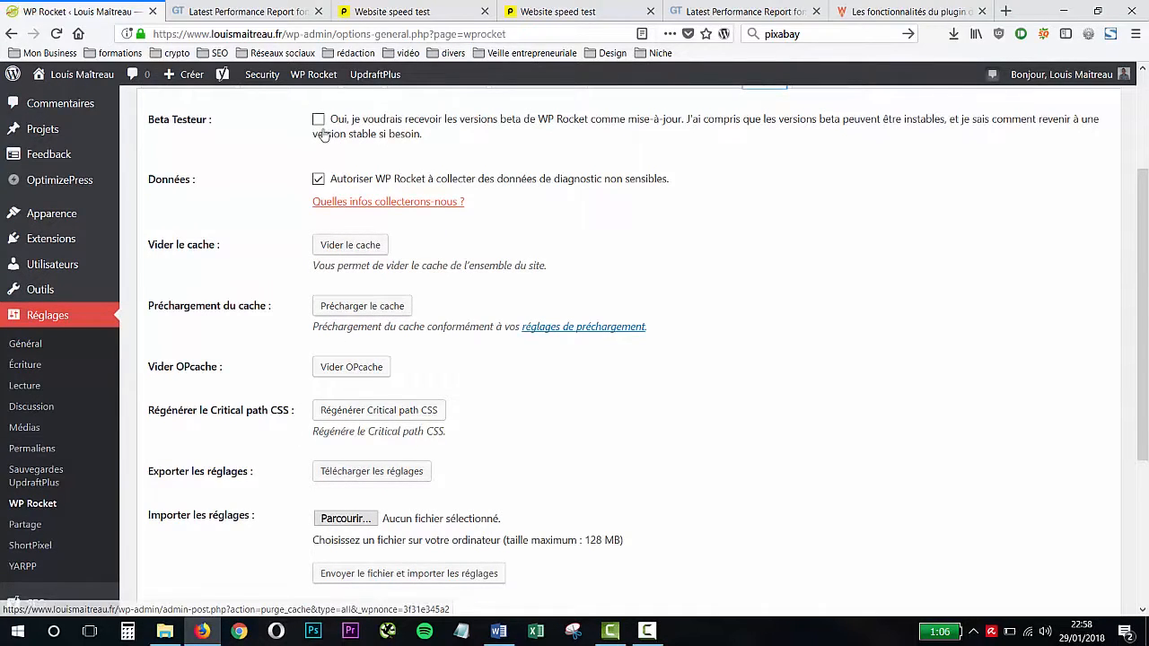
- Show the WP Rocket shortcuts in the WordPress admin bar and view the plugin's support ticket form
mouse_move(314, 75)
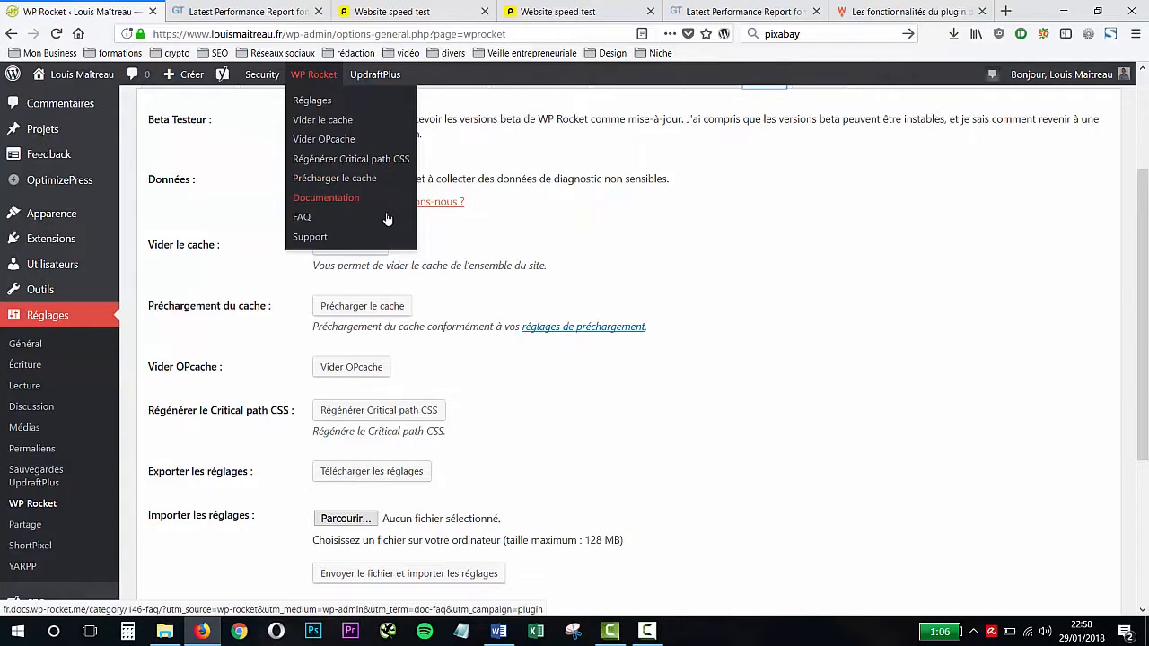
scroll(658, 264, "up", 3)
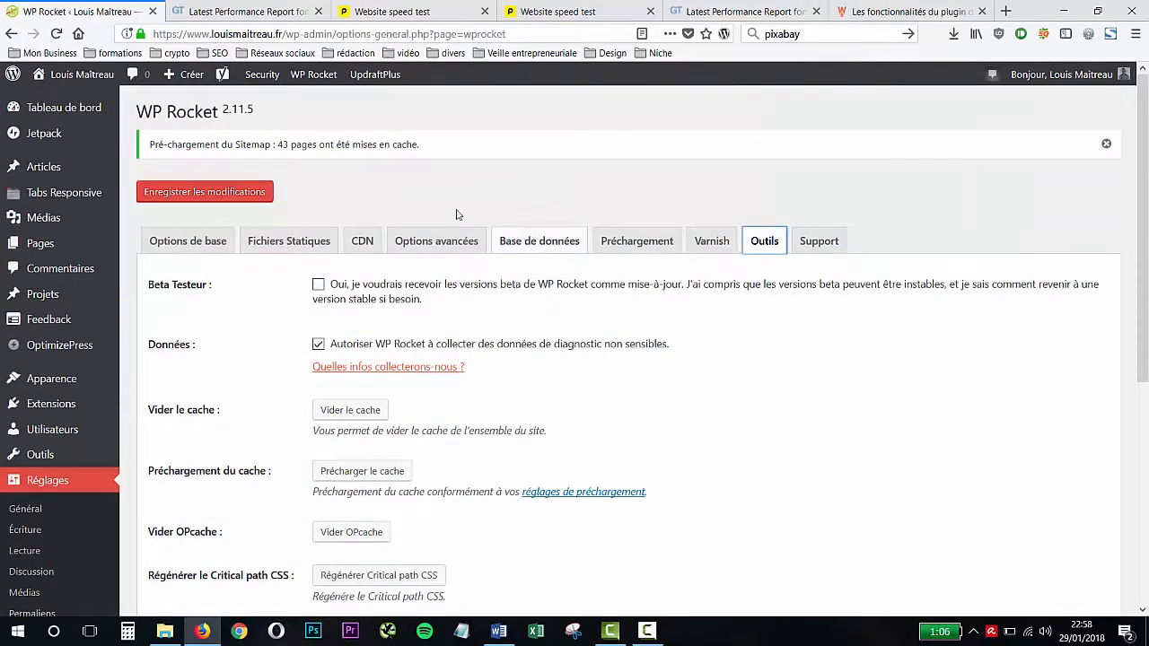
left_click(818, 240)
scroll(527, 273, "down", 2)
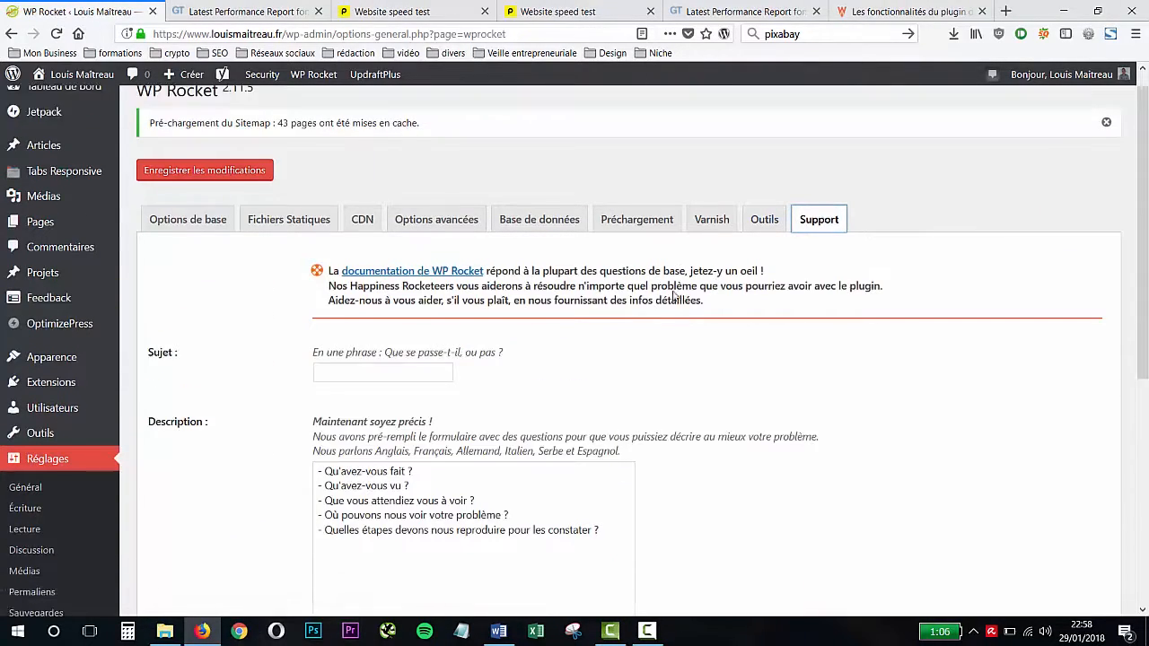
scroll(218, 323, "down", 2)
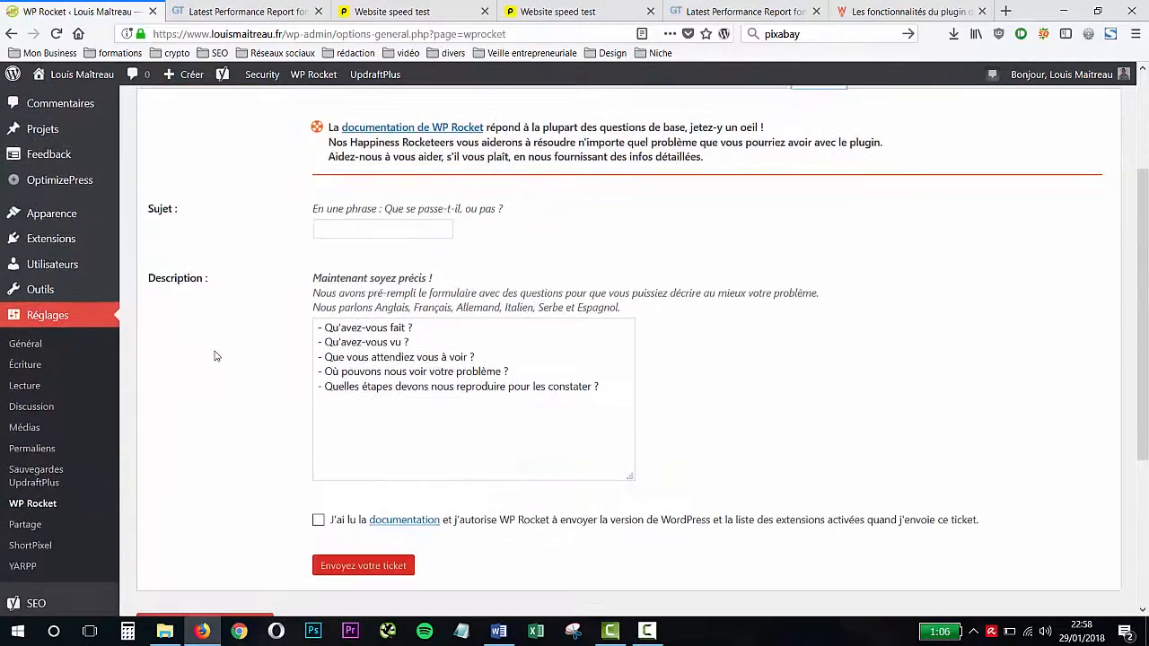
- Highlight the prefilled description questions in the support ticket form and enable the consent confirming the documentation was read
left_click(359, 228)
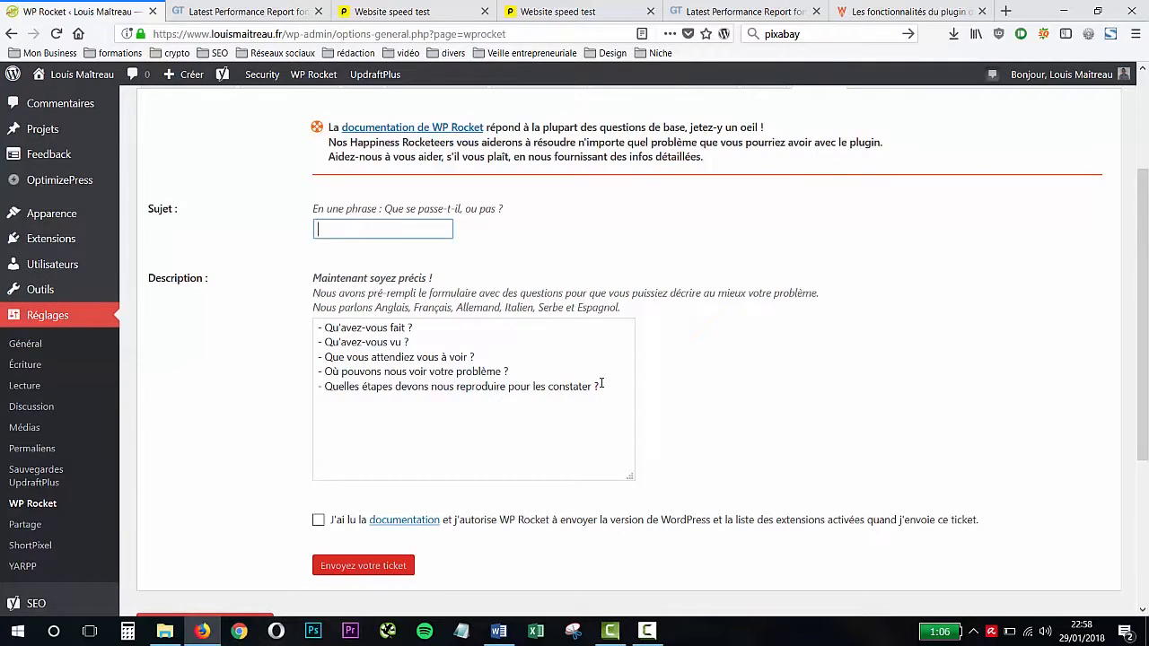
left_click_drag(601, 383, 317, 325)
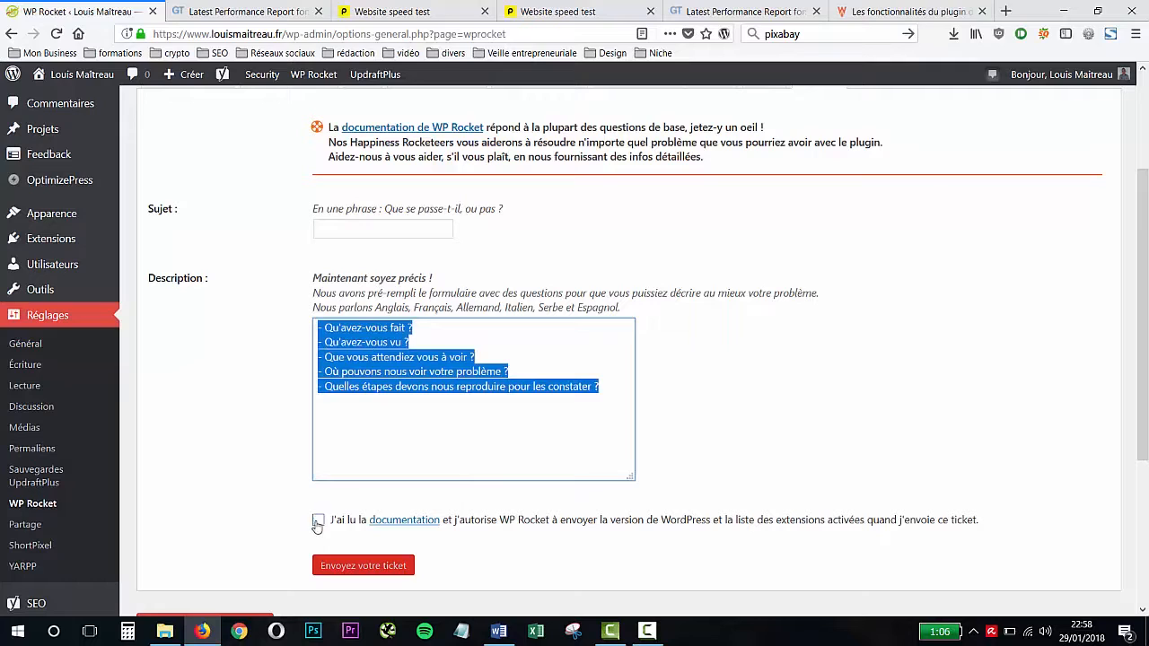
left_click(318, 520)
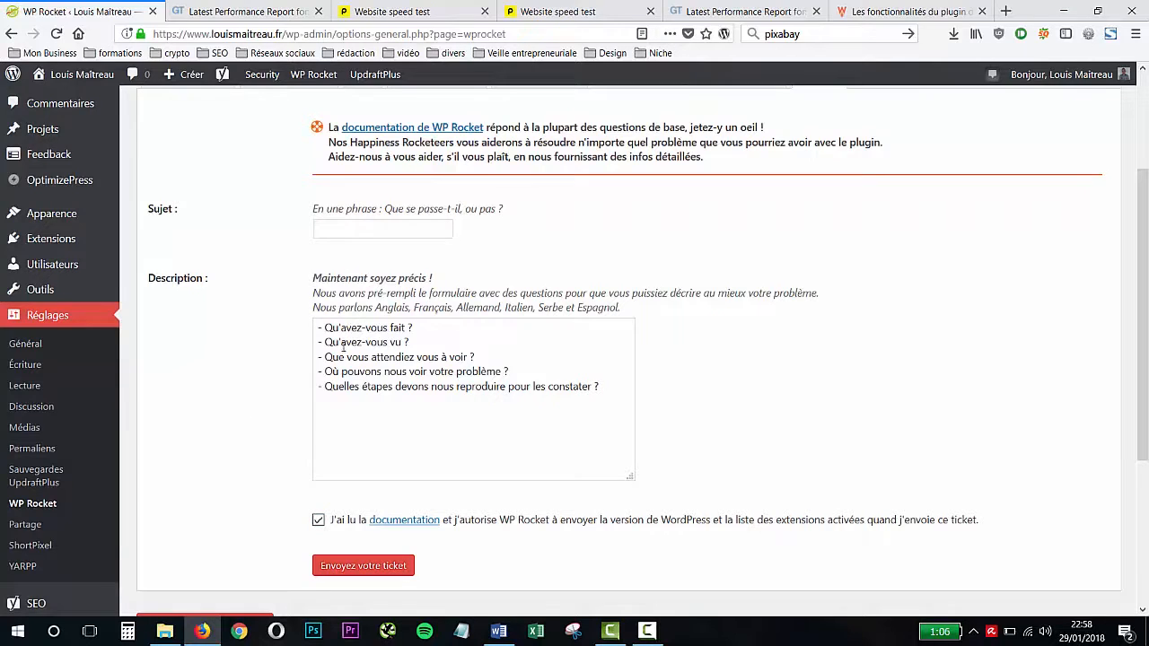
scroll(341, 351, "up", 3)
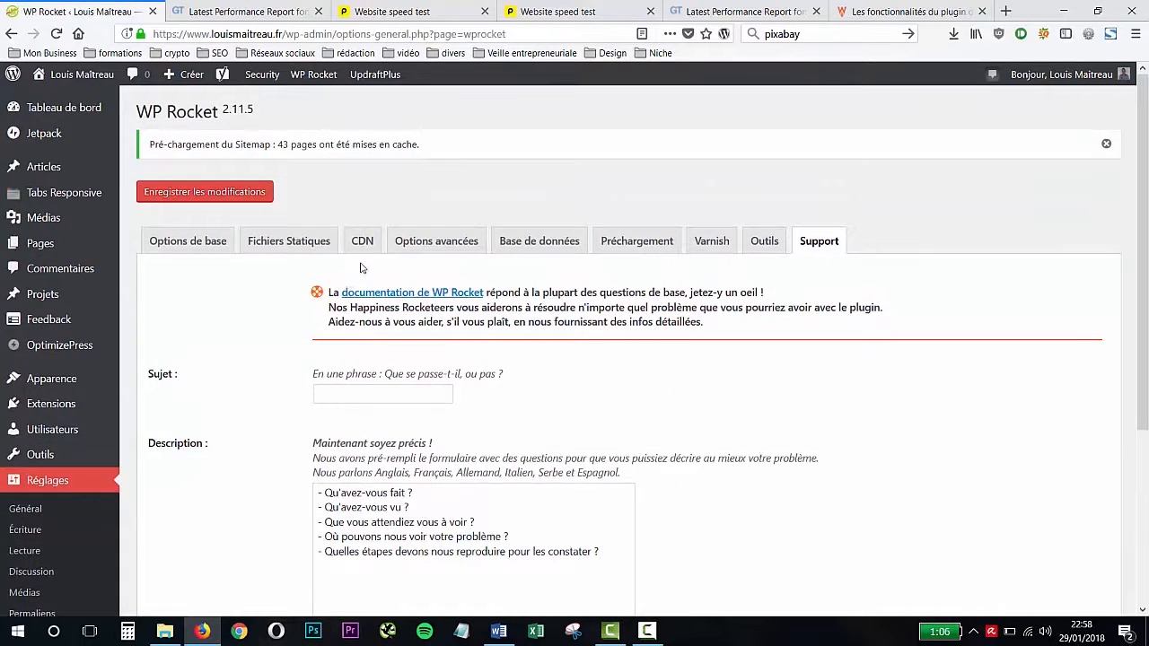